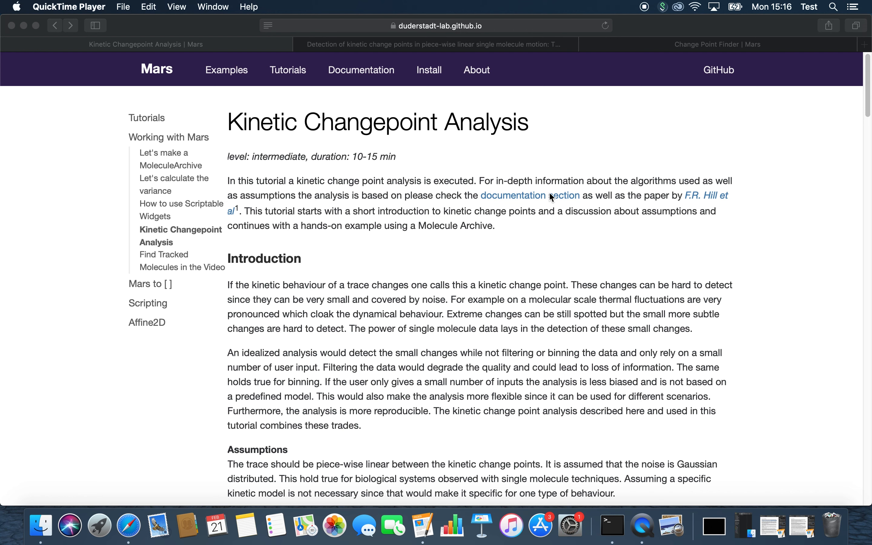
# - Glance at the kinetic change points journal article, then switch to the Change Point Finder | Mars page
pyautogui.click(462, 49)
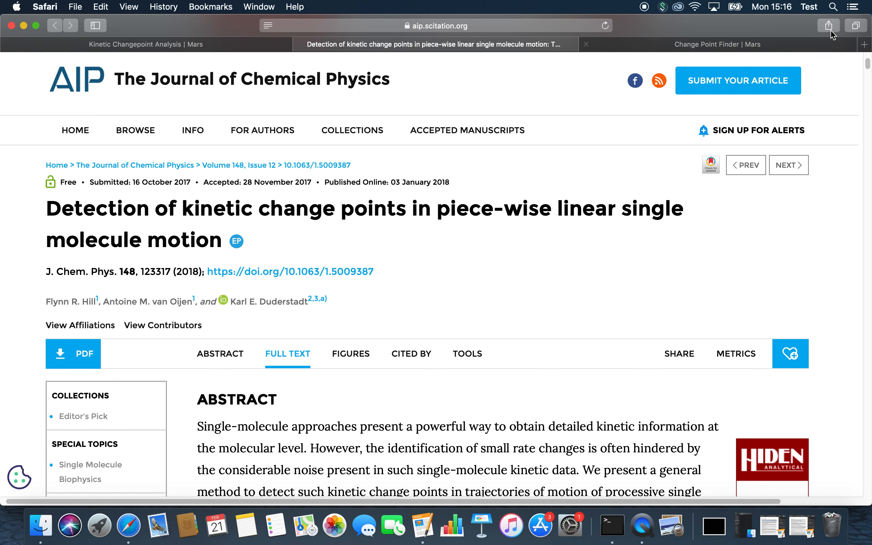
pyautogui.click(776, 45)
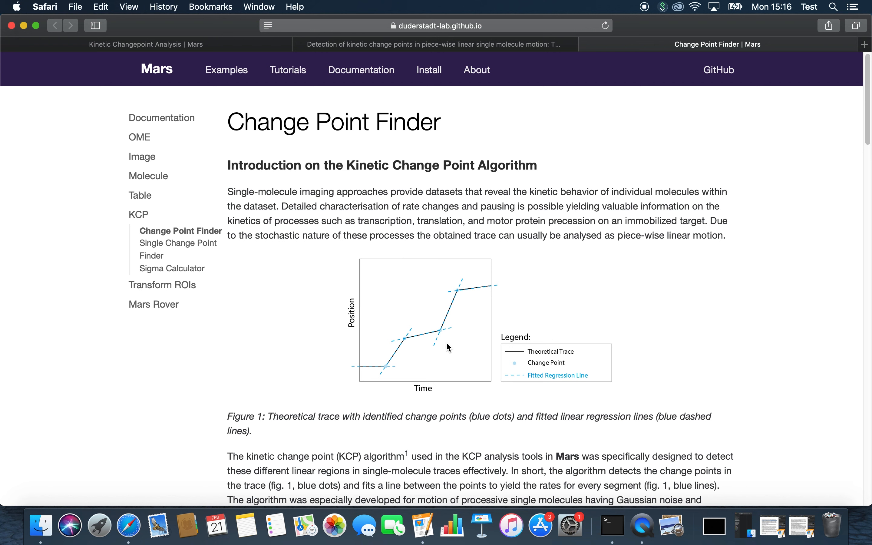
# - Switch to the Kinetic Changepoint Analysis tutorial and scroll to its Assumptions, Inputs and Output sections
pyautogui.click(248, 49)
pyautogui.scroll(-10, 267, 349)
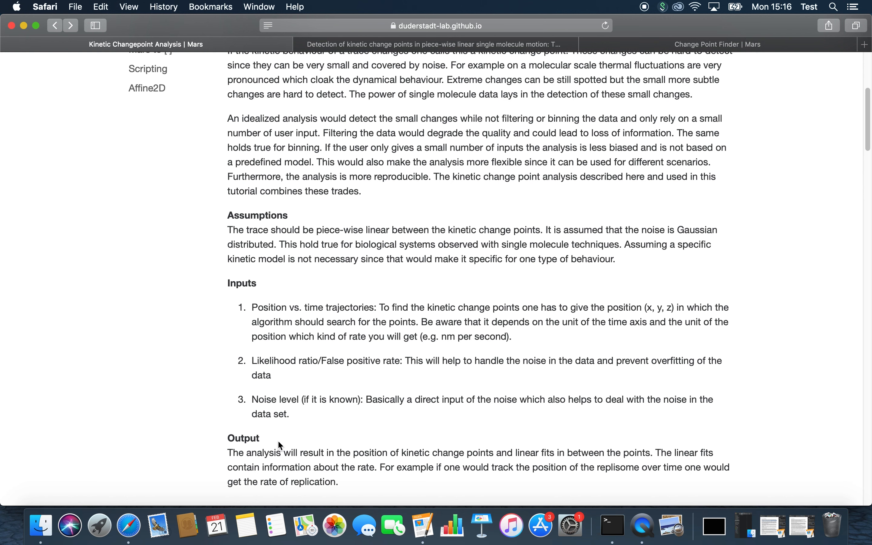
# - Scroll down until the Change Point Finder dialog screenshot under 'How to: Run the kinetic change point analysis' is fully visible
pyautogui.scroll(-5, 279, 442)
pyautogui.scroll(-1, 278, 442)
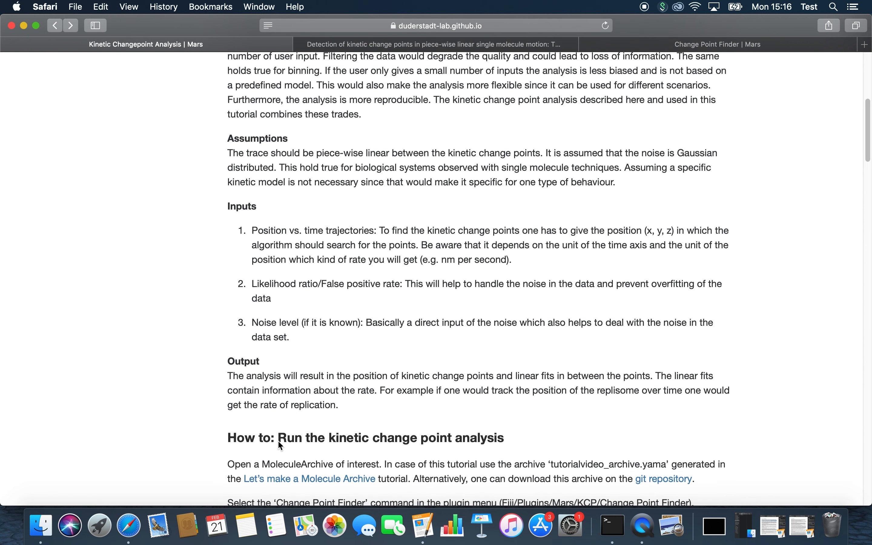
pyautogui.scroll(-5, 278, 441)
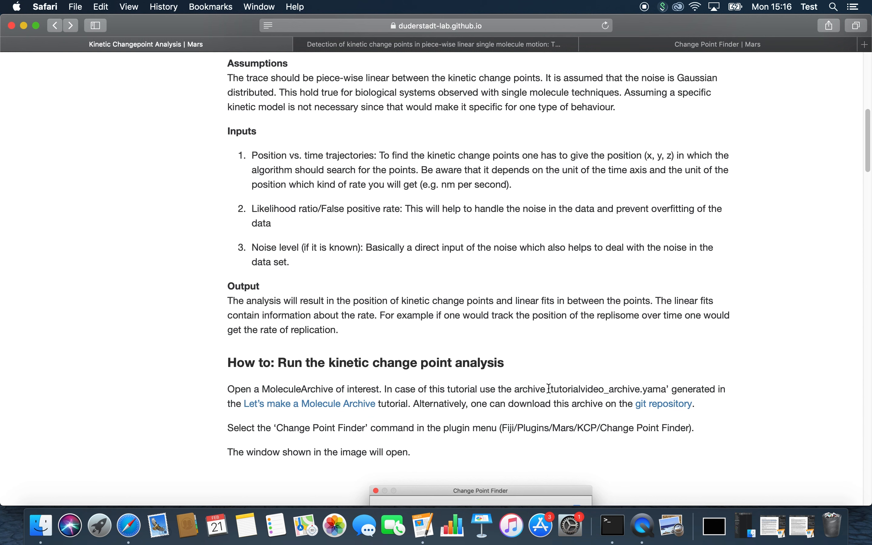
pyautogui.scroll(-5, 581, 462)
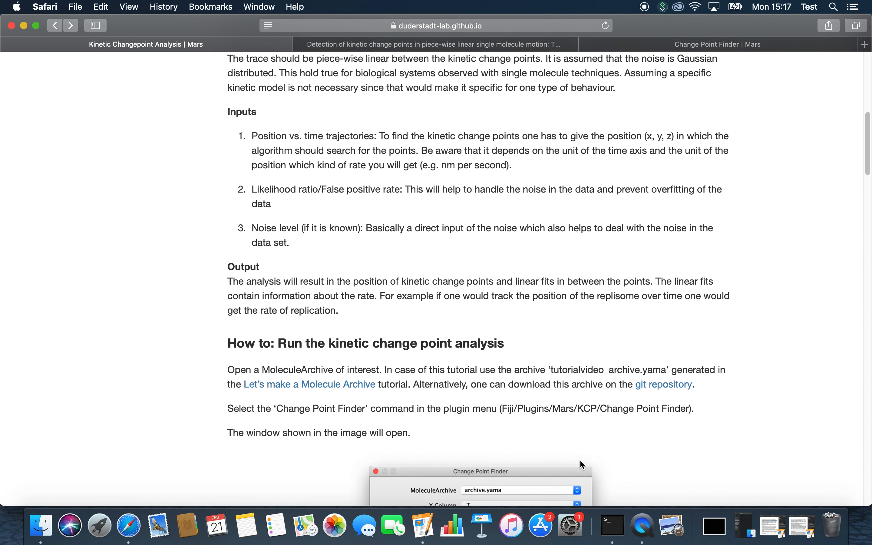
pyautogui.scroll(-5, 580, 460)
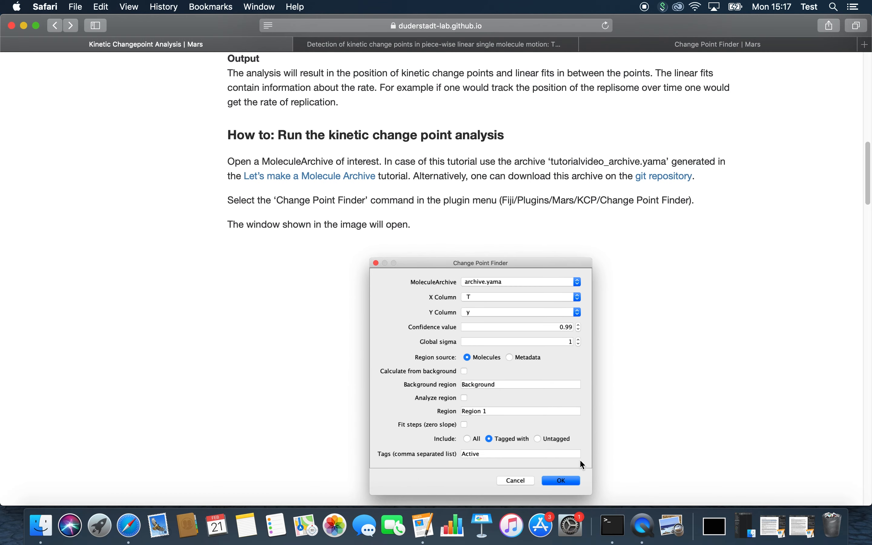
pyautogui.scroll(-3, 541, 418)
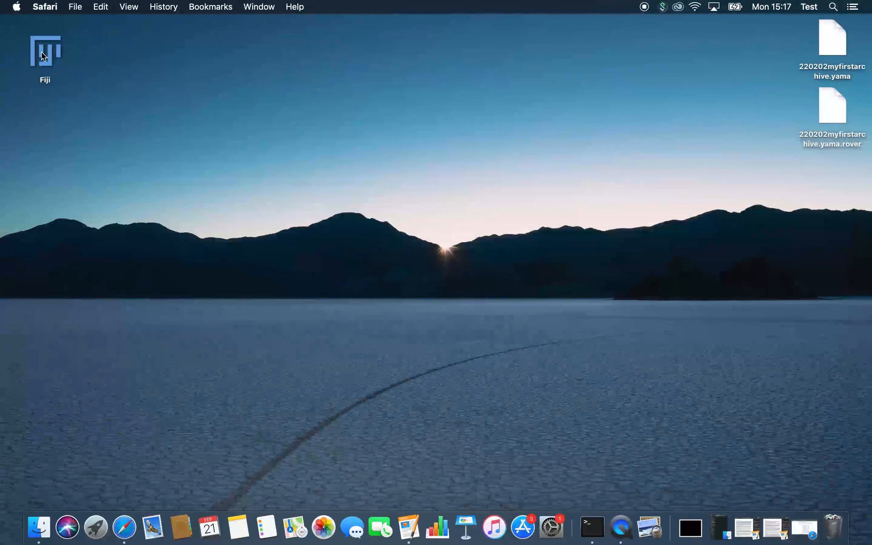
# - Launch Fiji from the desktop icon and move the ImageJ toolbar up and left
pyautogui.click(44, 54)
pyautogui.doubleClick(45, 58)
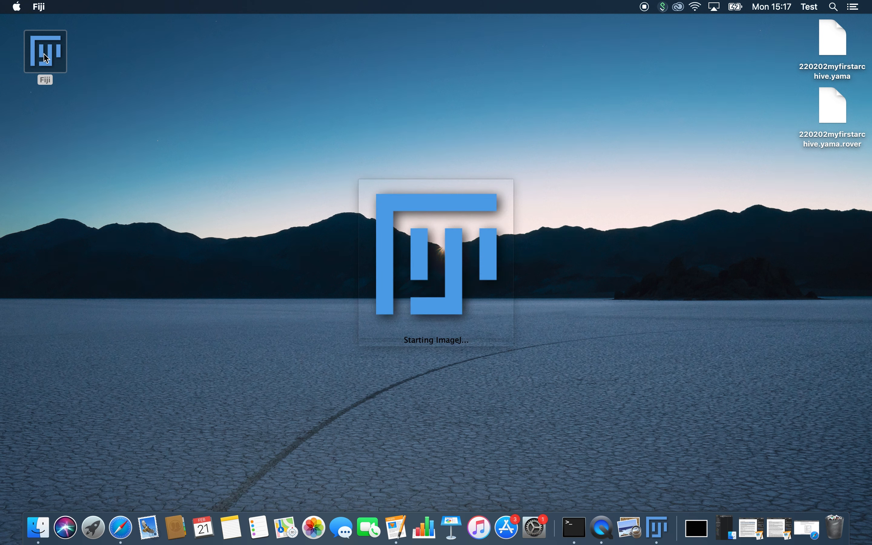
pyautogui.moveTo(462, 59); pyautogui.dragTo(309, 38)
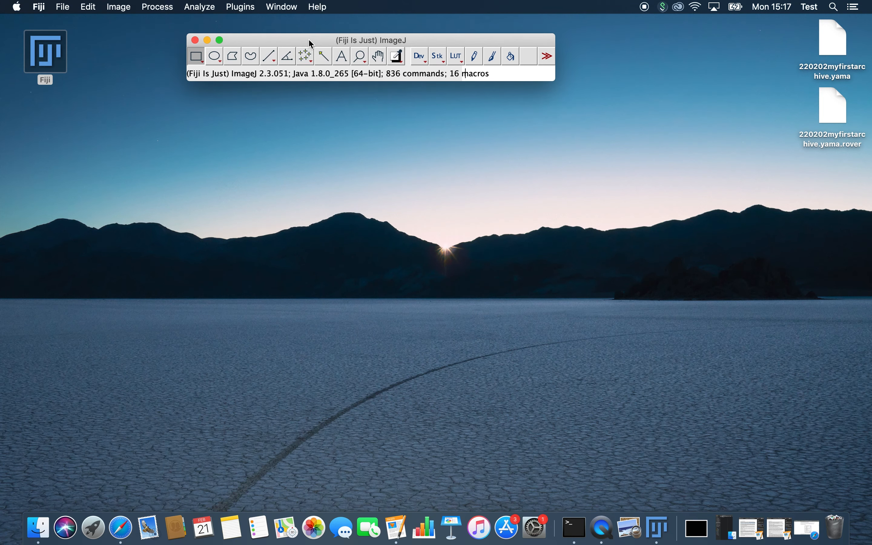
# - Open the molecule archive 220202myfirstarchive.yama via Plugins > Mars > Molecule > Open Archive
pyautogui.click(240, 7)
pyautogui.moveTo(313, 479)
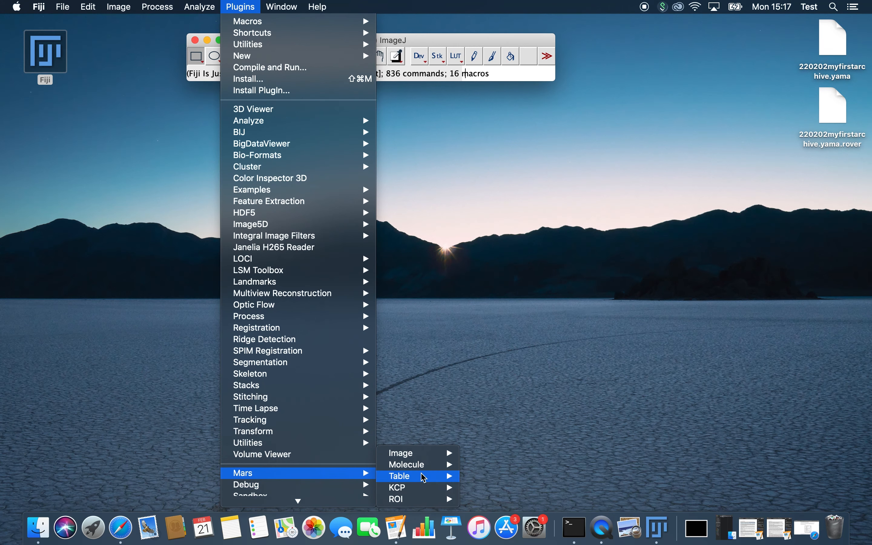
pyautogui.moveTo(427, 466)
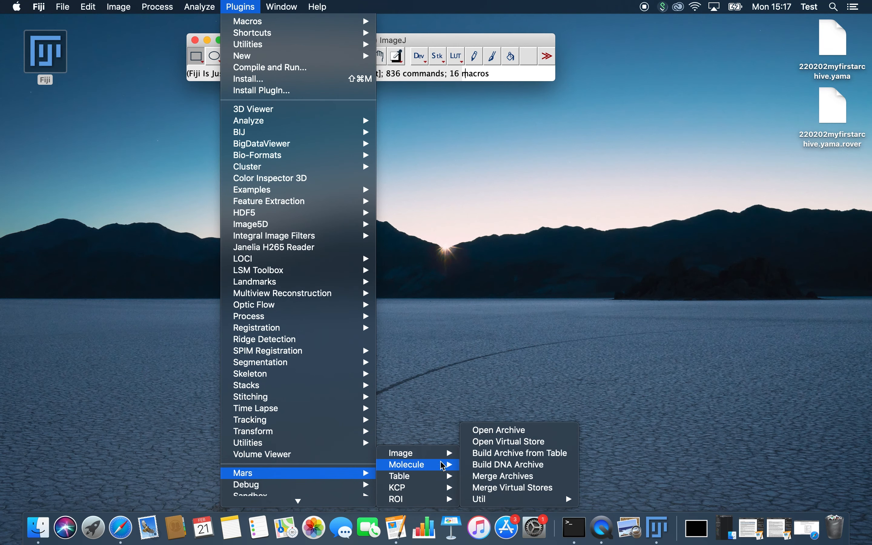
pyautogui.click(500, 431)
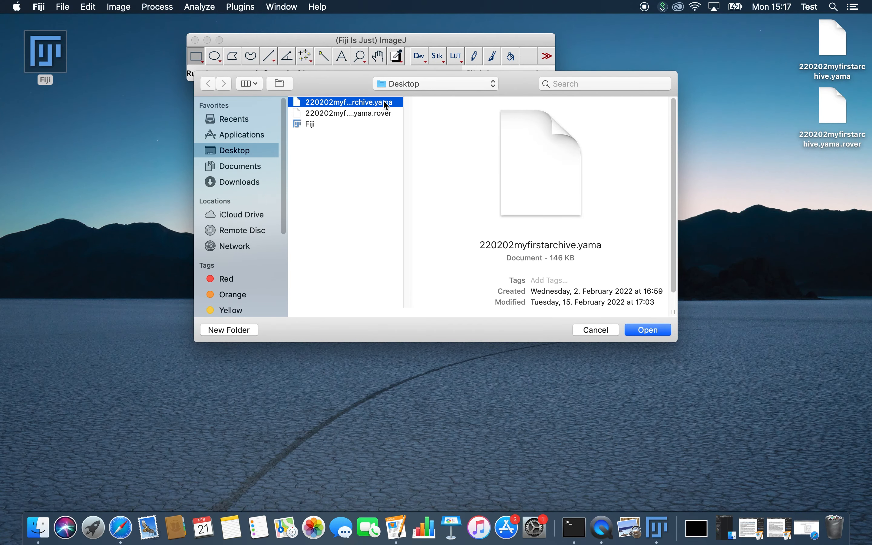
pyautogui.click(642, 330)
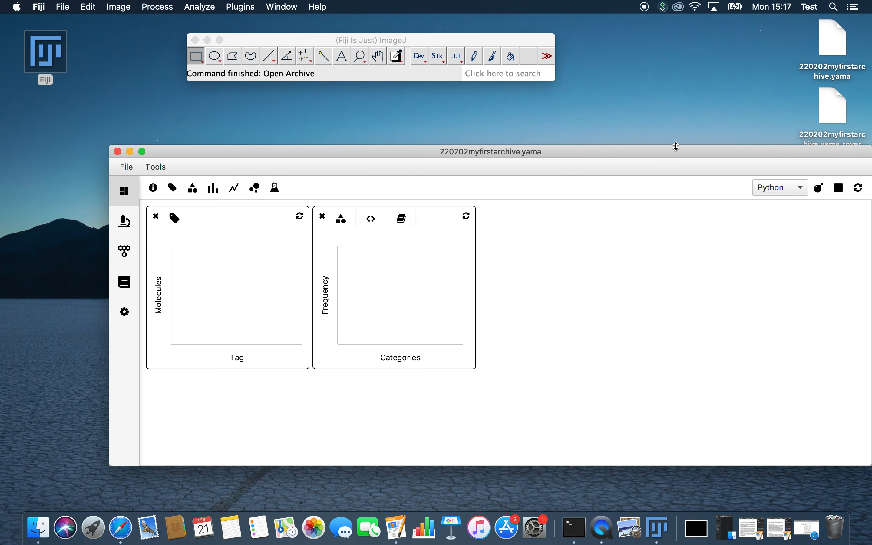
# - Resize and reposition the archive window, show its molecules table, and launch KCP > Change Point Finder
pyautogui.moveTo(788, 300); pyautogui.dragTo(501, 298)
pyautogui.moveTo(345, 139); pyautogui.dragTo(448, 121)
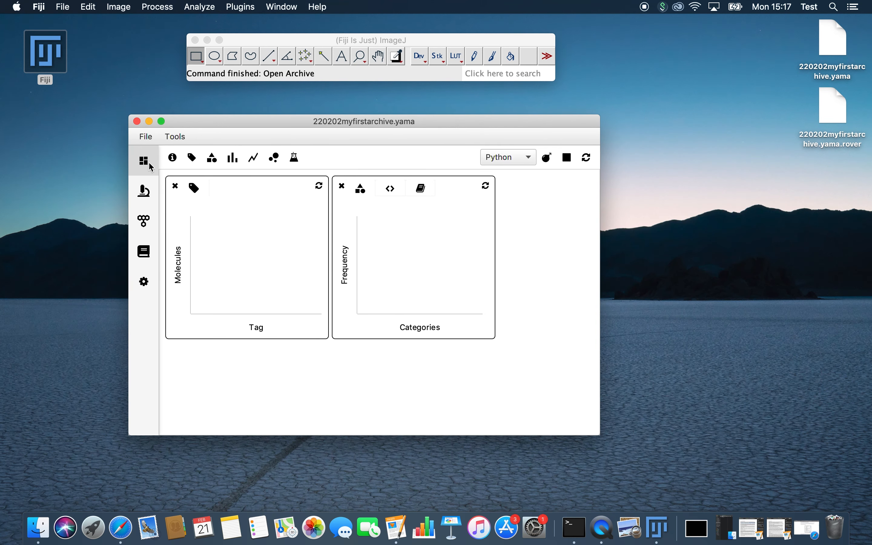
pyautogui.click(144, 221)
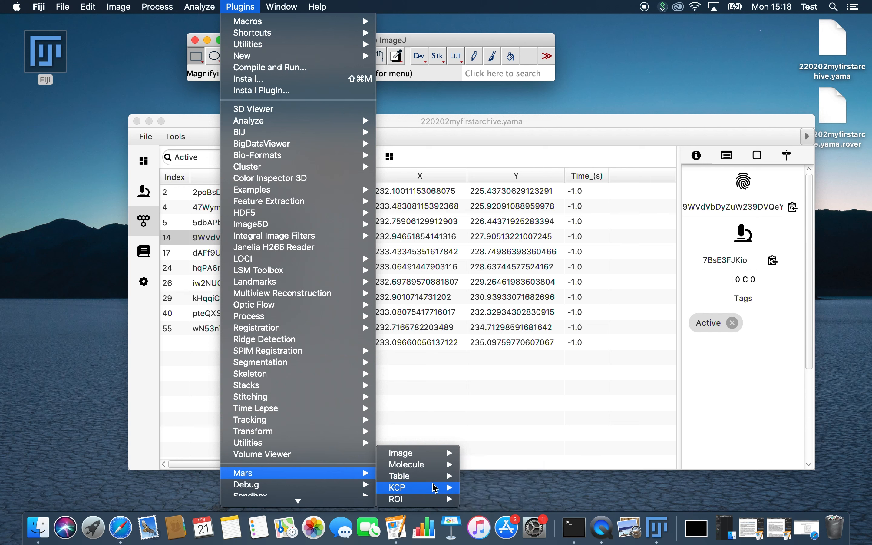
pyautogui.moveTo(436, 488)
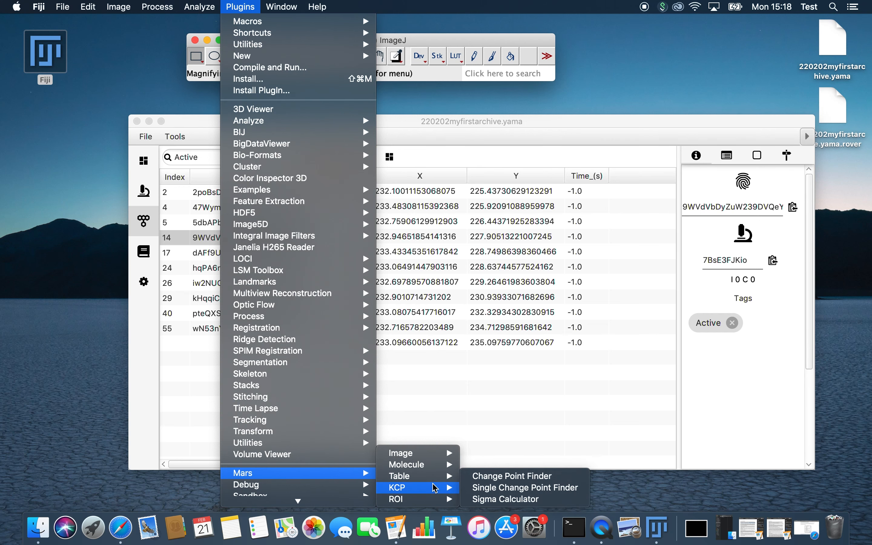
pyautogui.click(516, 476)
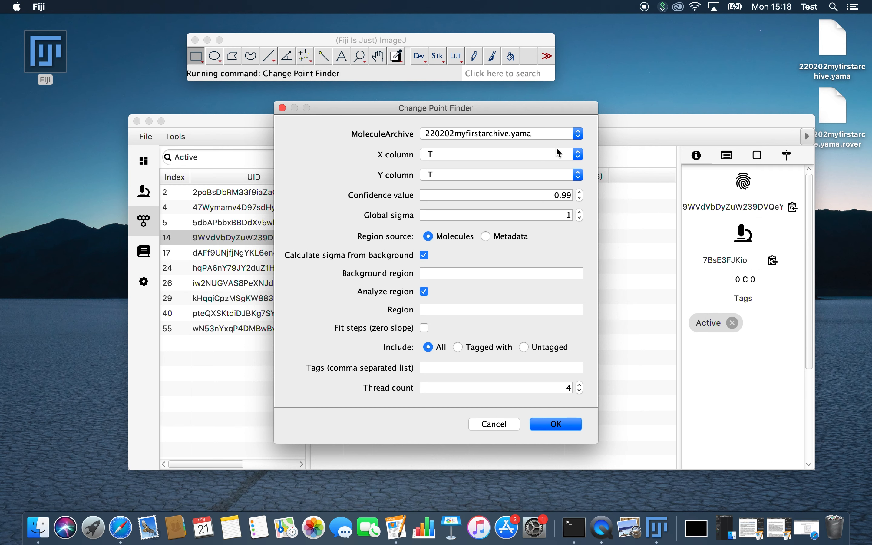
# - Minimize the archive window and place the Change Point Finder dialog beside the tutorial's settings image
pyautogui.click(128, 527)
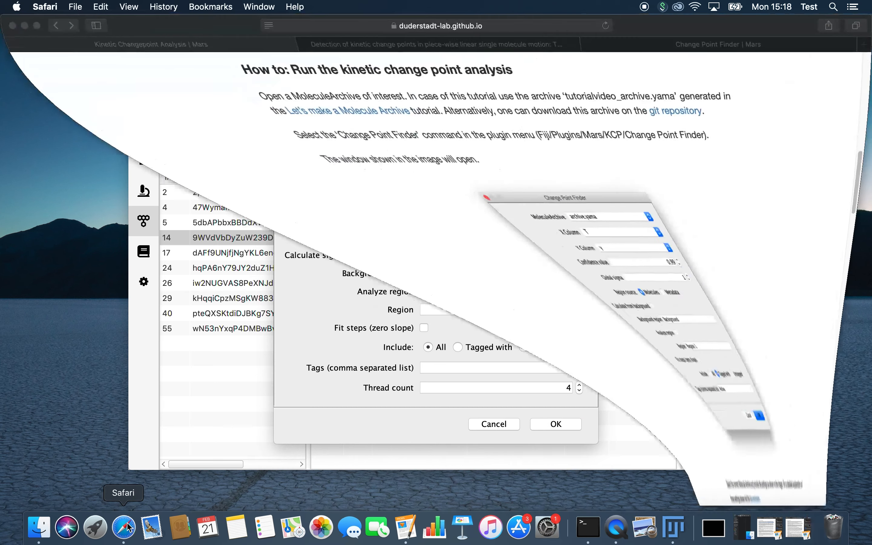
pyautogui.click(690, 528)
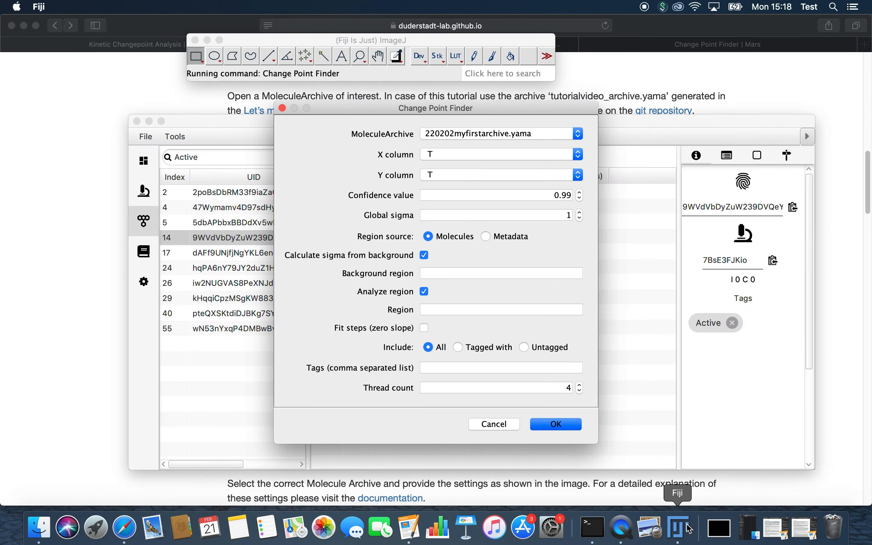
pyautogui.click(150, 122)
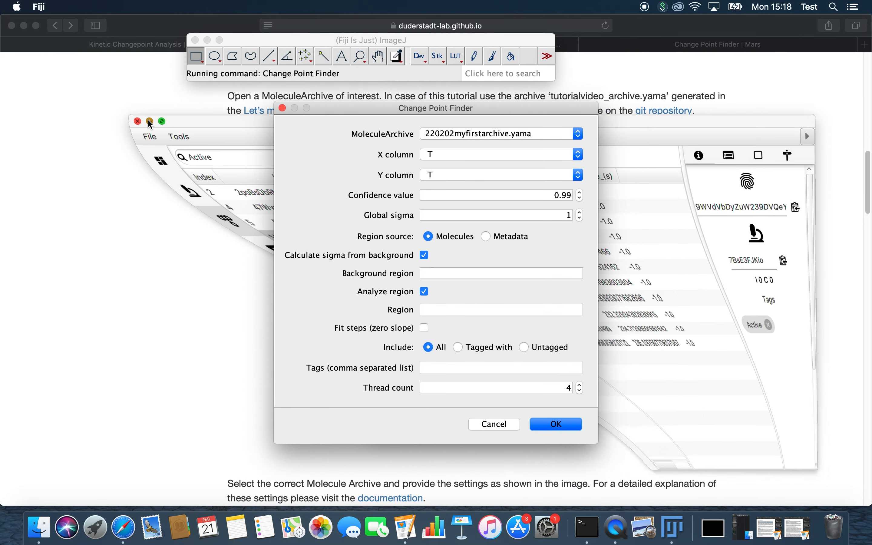
pyautogui.moveTo(521, 106); pyautogui.dragTo(294, 125)
# - Keep archive 220202myfirstarchive.yama with T as the X column and set the Y column to Y
pyautogui.click(280, 152)
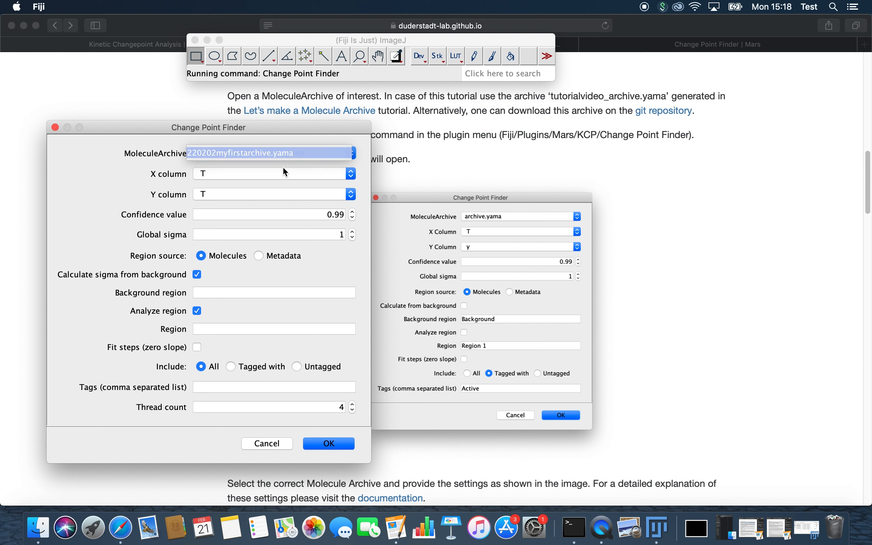
pyautogui.click(253, 155)
pyautogui.click(258, 173)
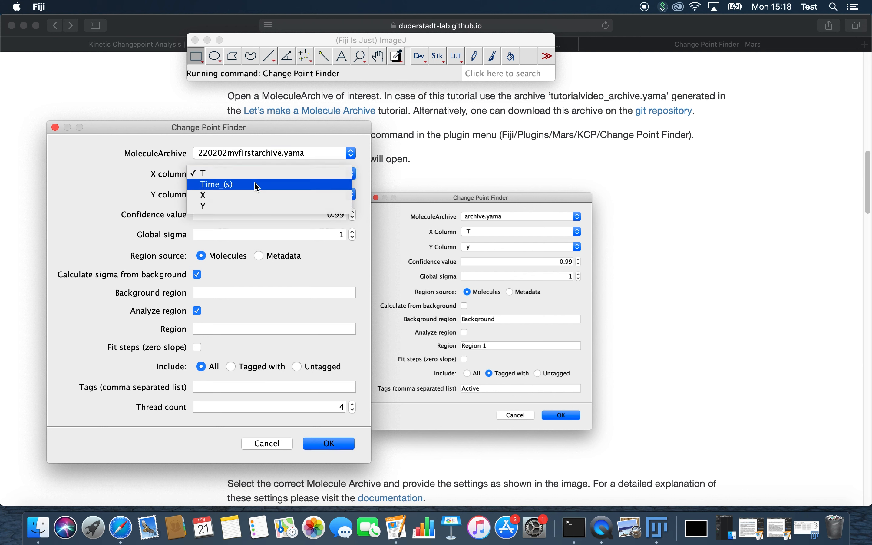
pyautogui.click(255, 176)
pyautogui.click(255, 194)
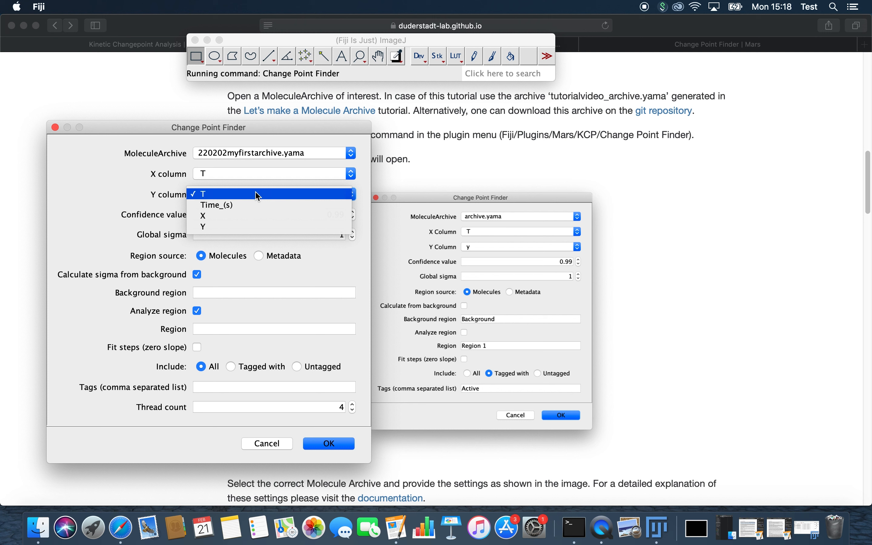
pyautogui.click(249, 227)
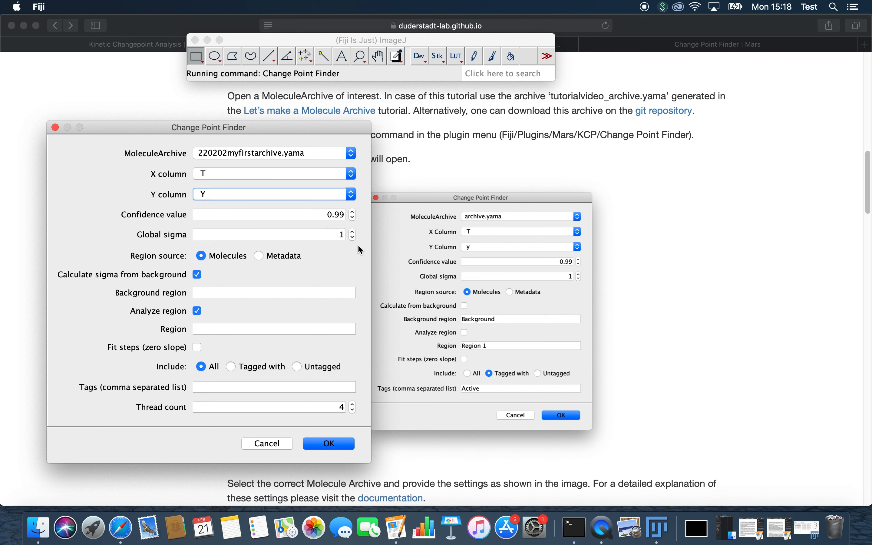
# - Untick background sigma and region analysis, restrict to molecules tagged Active, and run the search
pyautogui.click(197, 276)
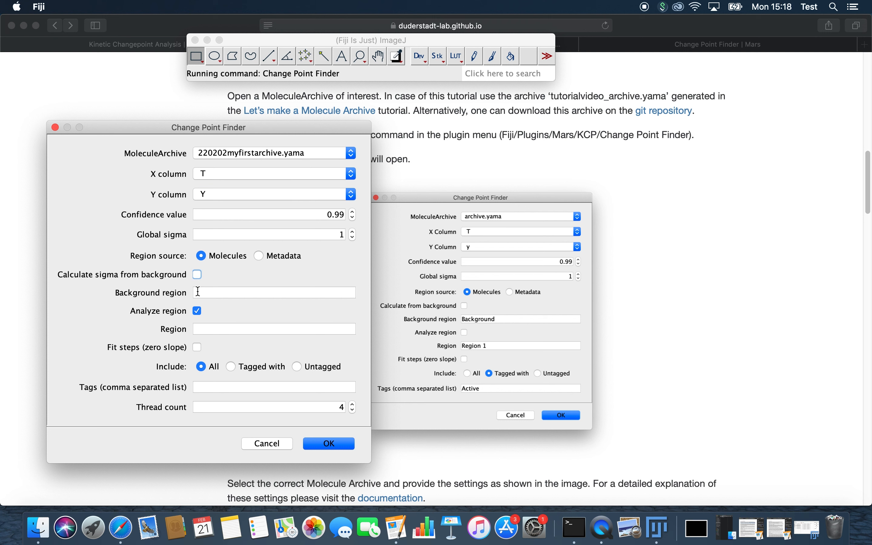
pyautogui.click(198, 310)
pyautogui.click(236, 365)
pyautogui.click(250, 391)
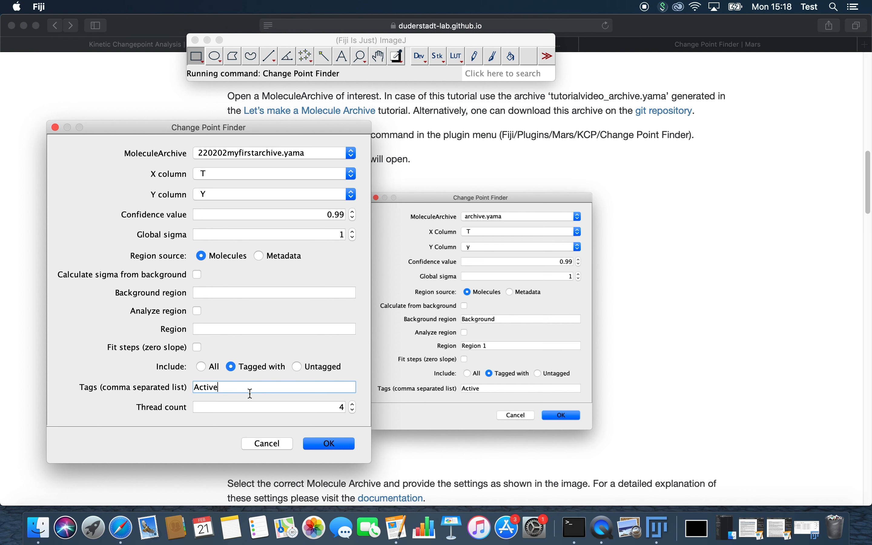
pyautogui.click(334, 445)
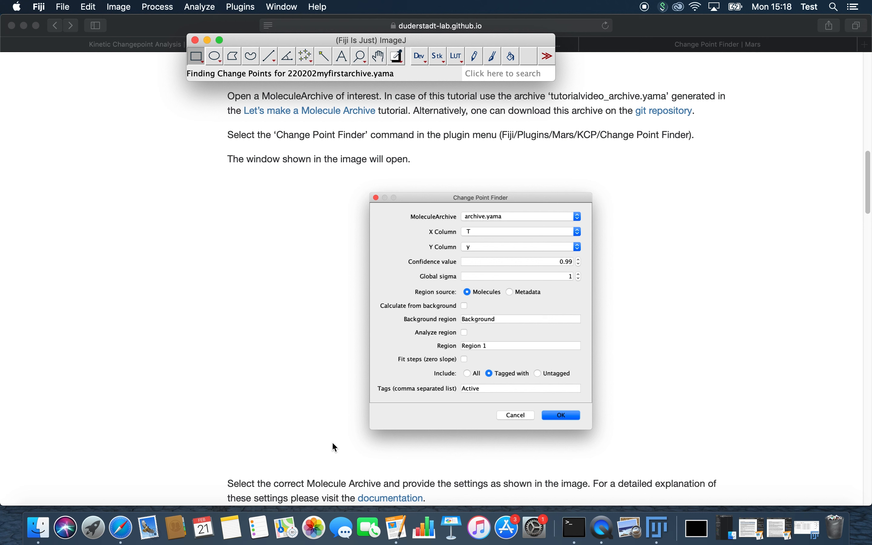
# - Restore the archive window, show molecule 14's Y vs T segment table, and move the window left
pyautogui.rightClick(663, 530)
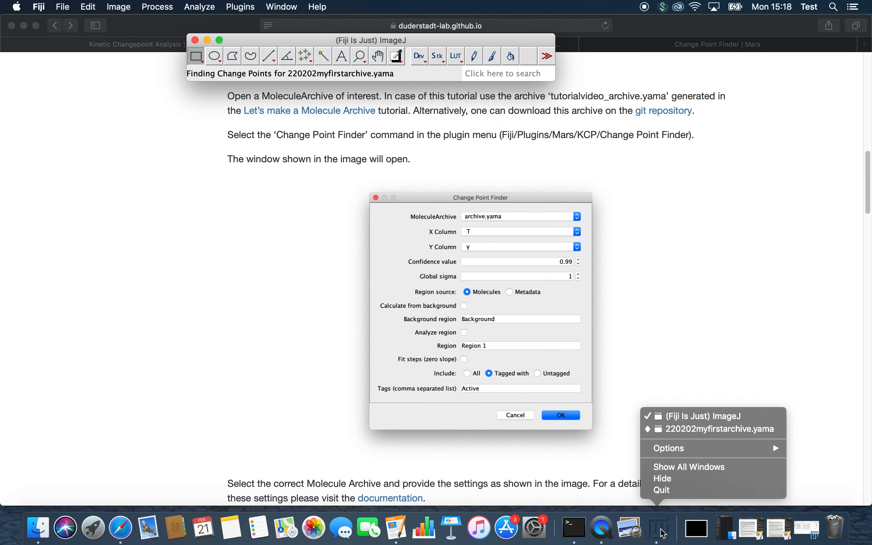
pyautogui.click(664, 532)
pyautogui.click(820, 533)
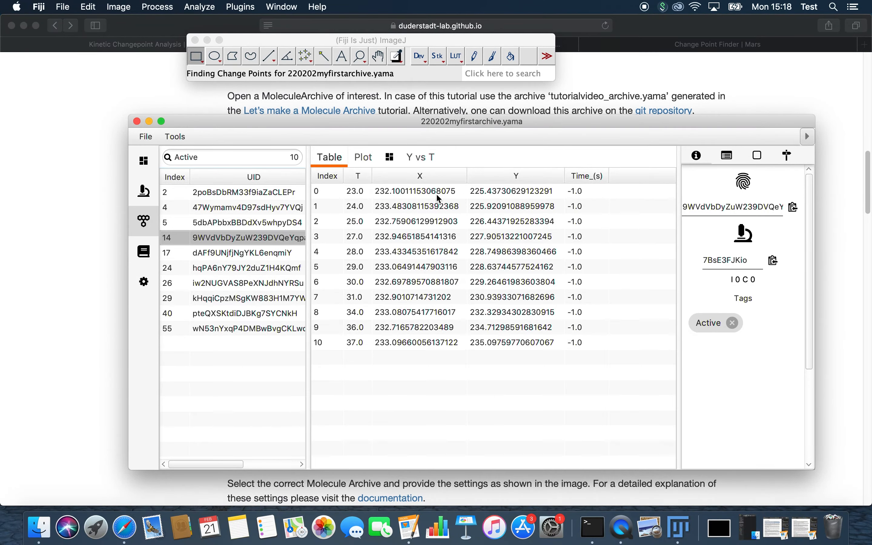
pyautogui.click(421, 157)
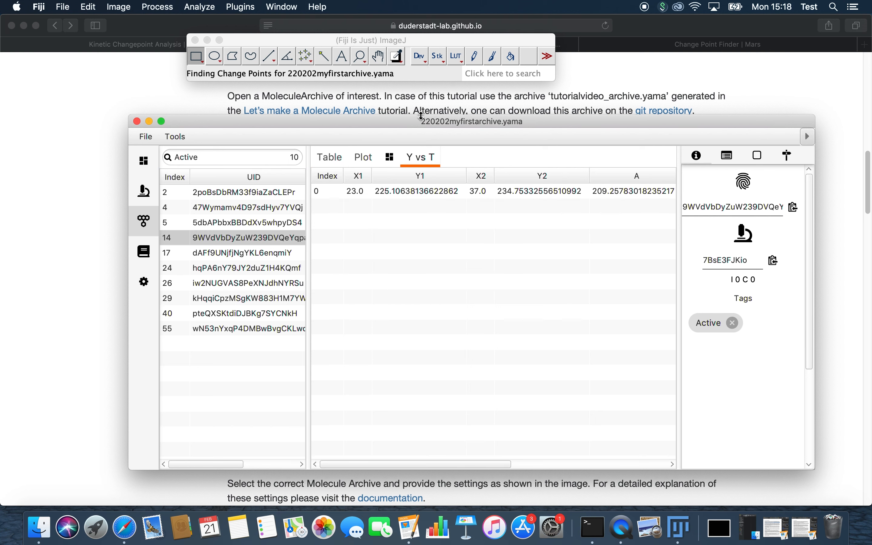
pyautogui.moveTo(477, 121); pyautogui.dragTo(411, 104)
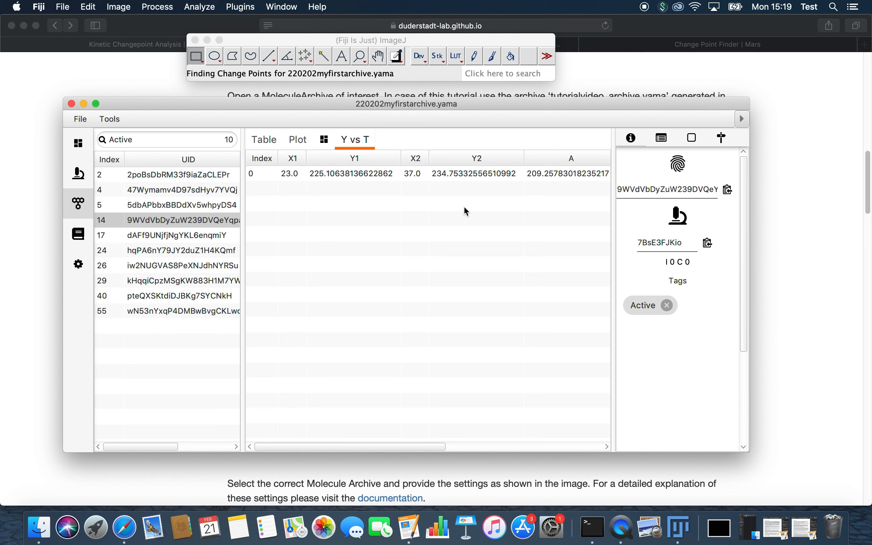
pyautogui.moveTo(378, 448); pyautogui.dragTo(426, 446)
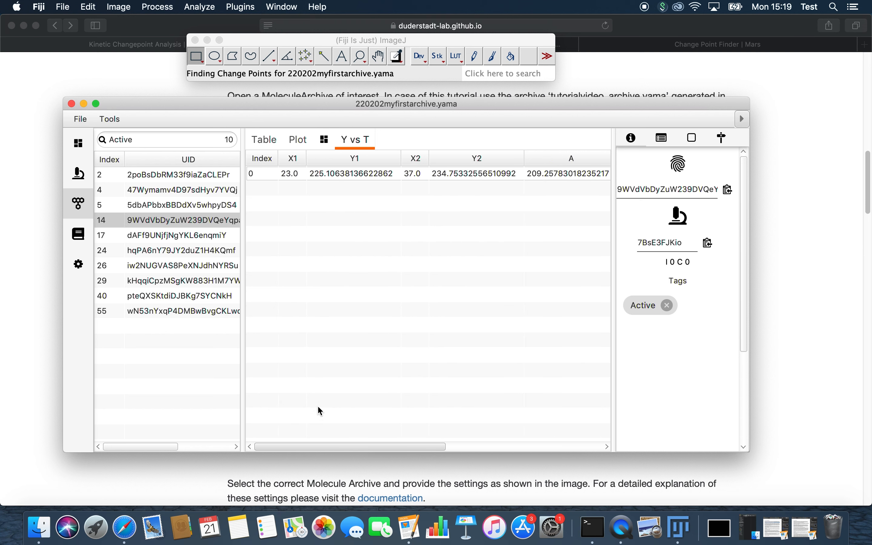
# - In molecule 14's Plot view, enable Segments in the plot settings and refresh to draw the red fit line
pyautogui.click(299, 142)
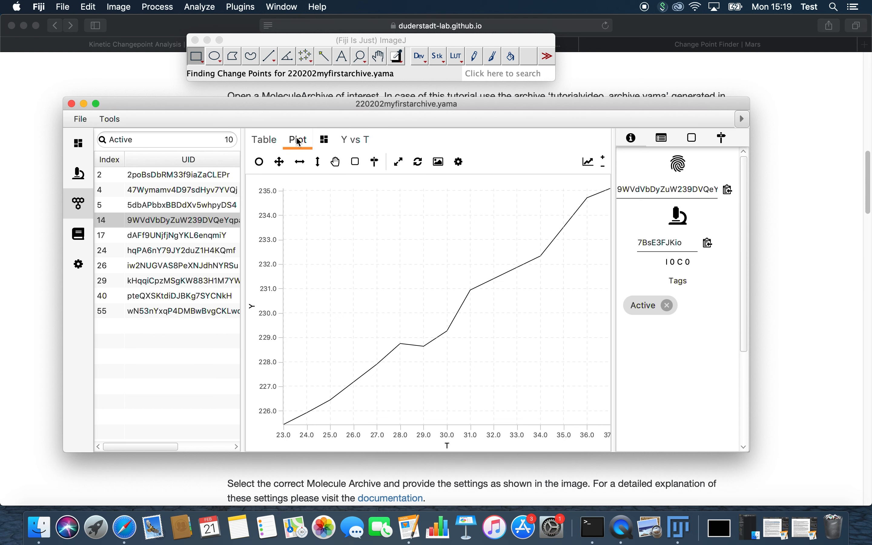
pyautogui.click(590, 163)
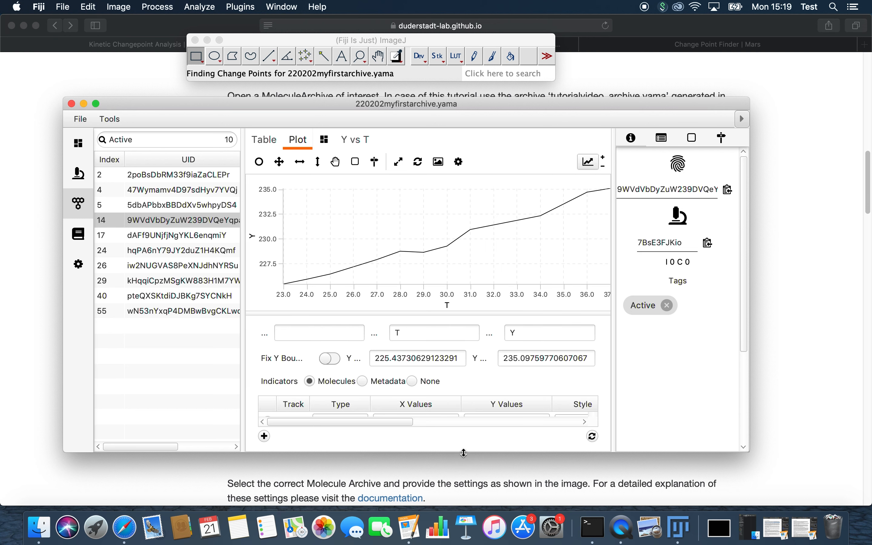
pyautogui.moveTo(464, 453); pyautogui.dragTo(465, 499)
pyautogui.moveTo(383, 471); pyautogui.dragTo(498, 471)
pyautogui.click(554, 446)
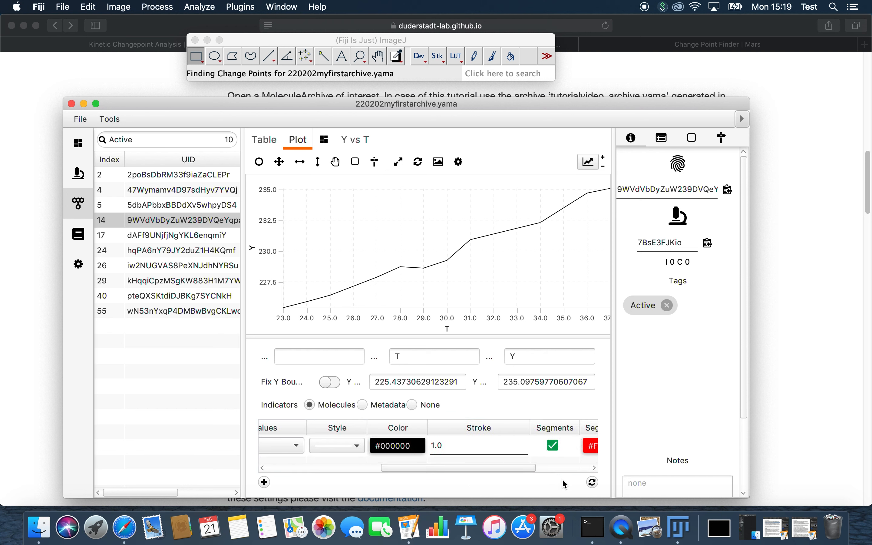
pyautogui.click(593, 483)
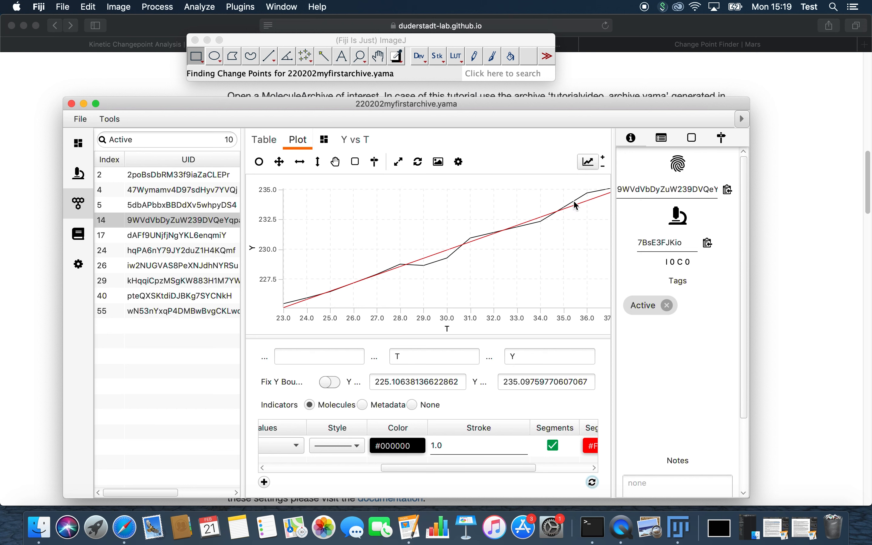
# - Compare plotted fits and Y vs T segment tables for molecules 2, 4, 5, 26 and 55, then close the archive
pyautogui.click(154, 180)
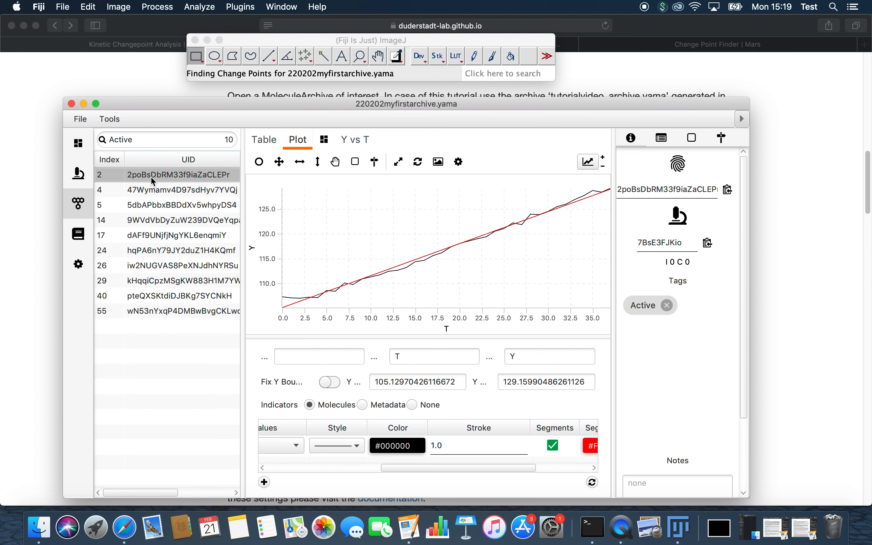
pyautogui.press('Down')
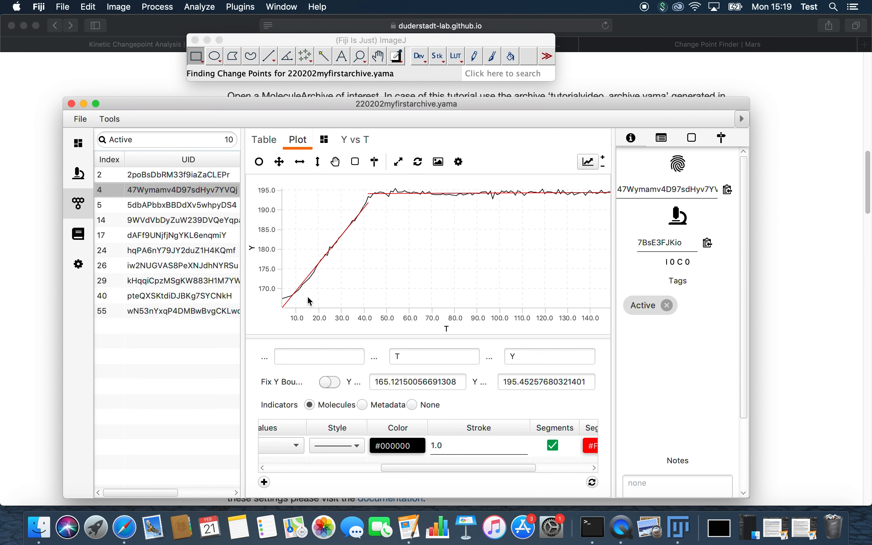
pyautogui.click(355, 140)
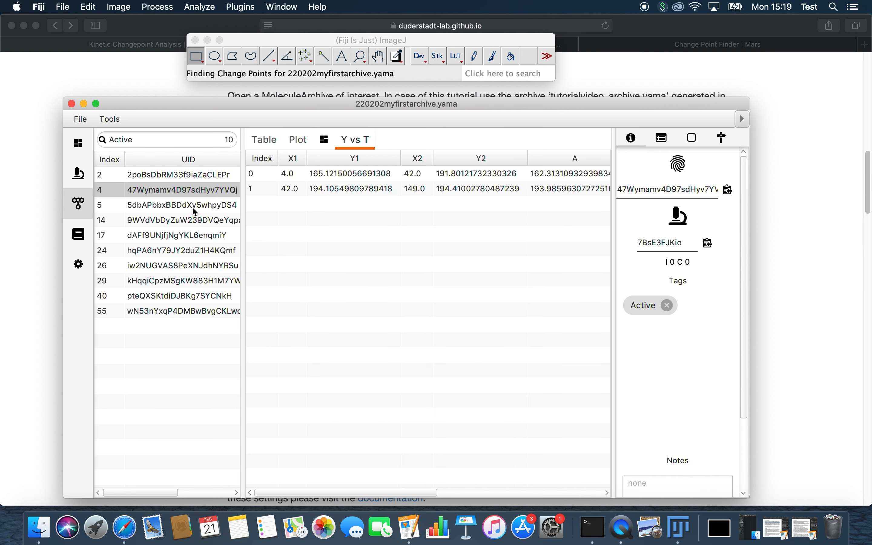
pyautogui.click(193, 210)
pyautogui.click(298, 140)
pyautogui.click(354, 143)
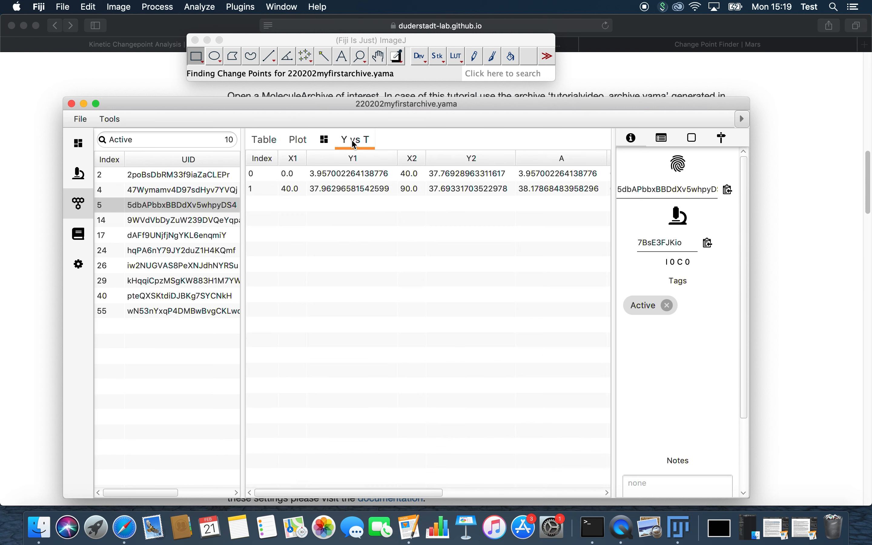
pyautogui.click(298, 140)
pyautogui.click(194, 218)
pyautogui.press('Down')
pyautogui.press('Down')
pyautogui.press('Down')
pyautogui.press('Down')
pyautogui.press('Down')
pyautogui.press('Down')
pyautogui.press('super+w')
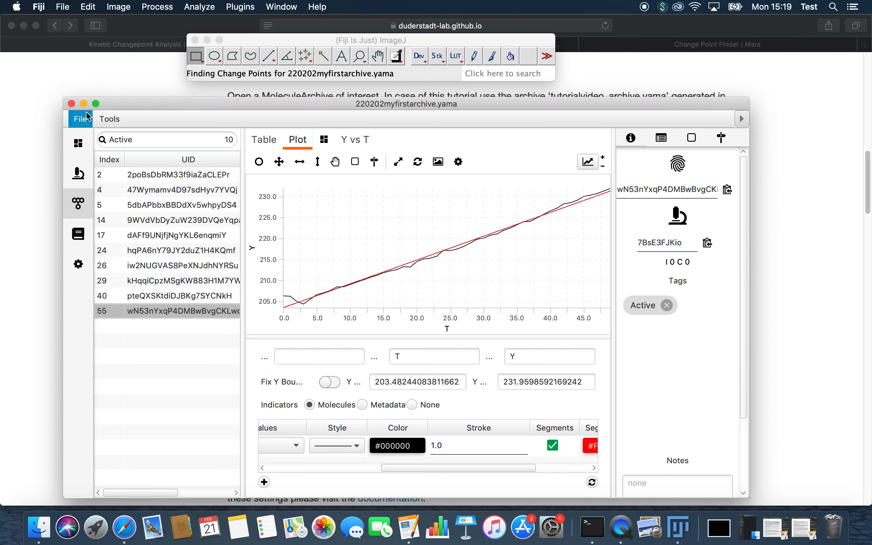
# - Open the 'git tutorials repository' link in a new tab and switch to the GitHub Tutorial_files folder
pyautogui.scroll(-10, 367, 251)
pyautogui.scroll(-10, 368, 252)
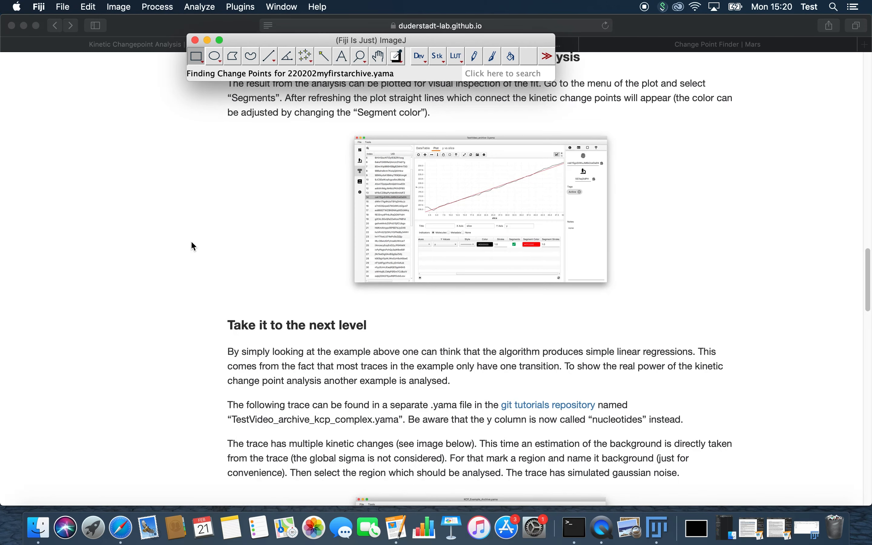
pyautogui.scroll(-5, 193, 246)
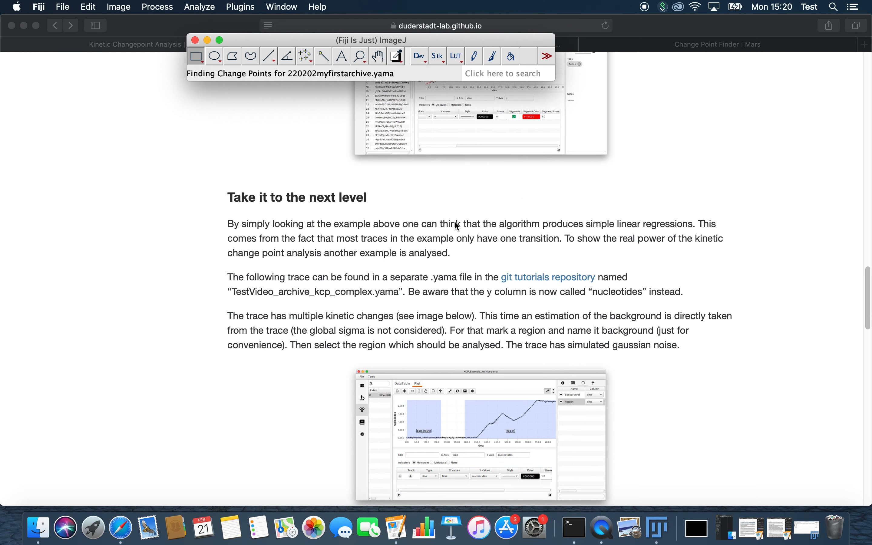
pyautogui.rightClick(565, 281)
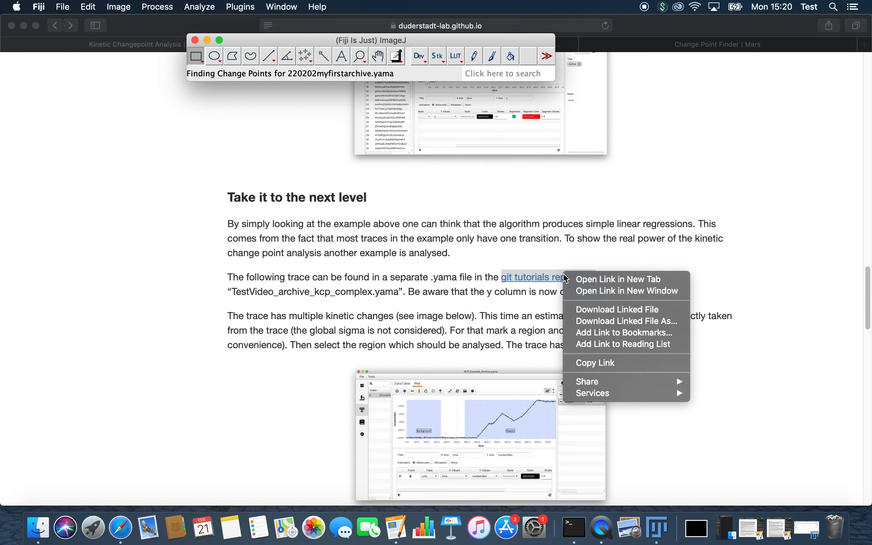
pyautogui.click(575, 279)
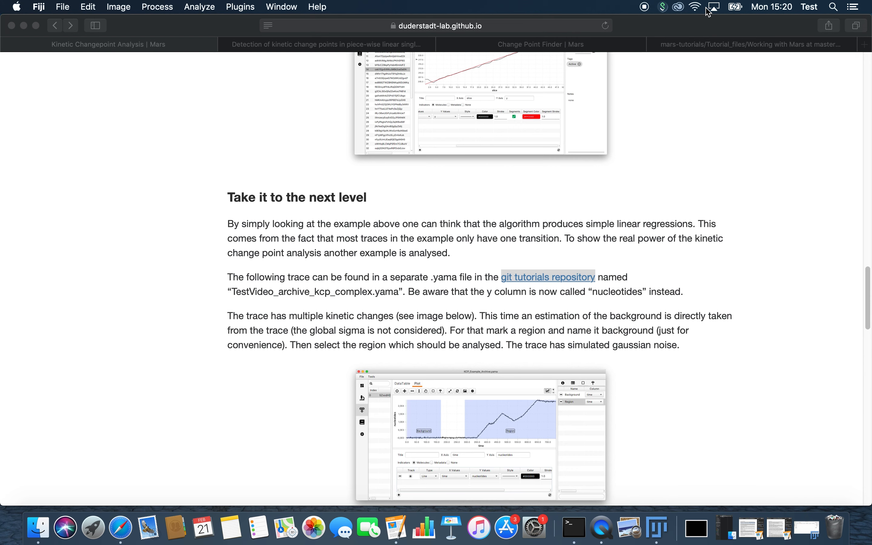
pyautogui.click(706, 44)
# - Download TestVideo_archive_kcp_complex.yama from GitHub, then return to the tutorial and minimize Safari
pyautogui.scroll(-5, 340, 405)
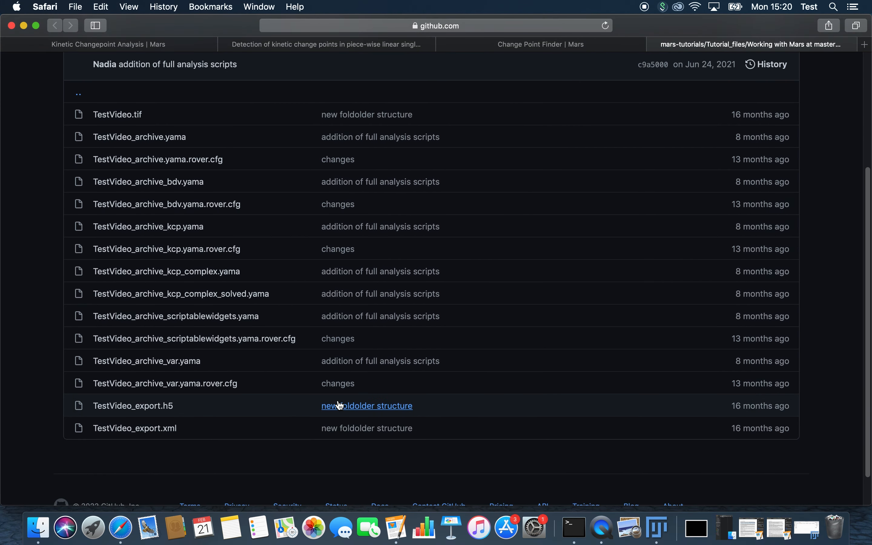
pyautogui.click(216, 272)
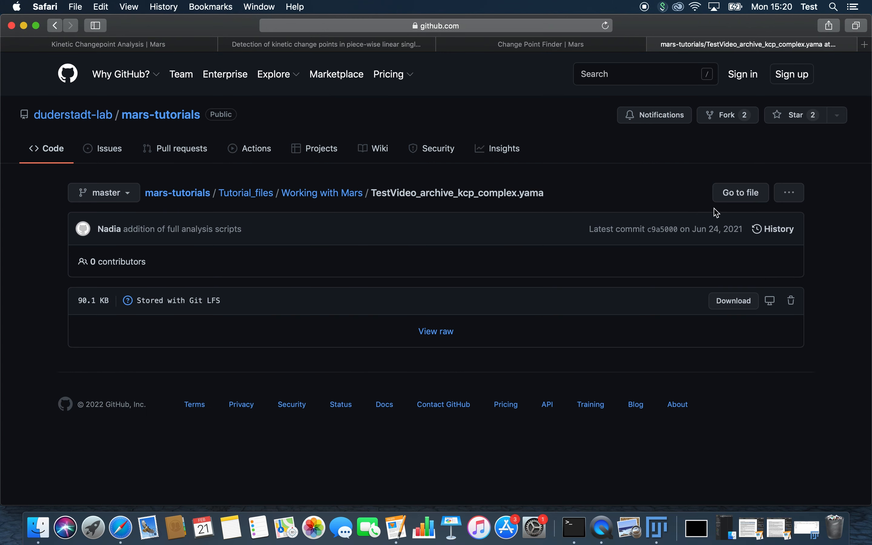
pyautogui.click(745, 302)
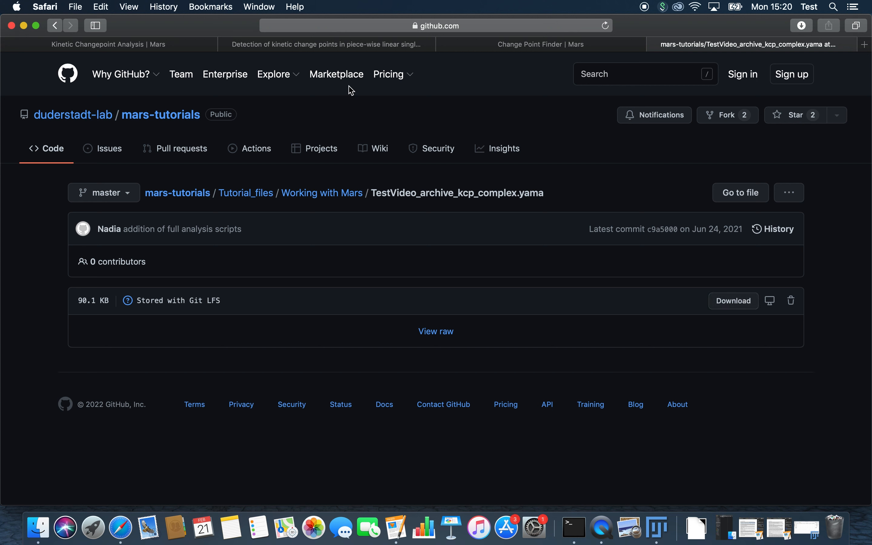
pyautogui.click(139, 42)
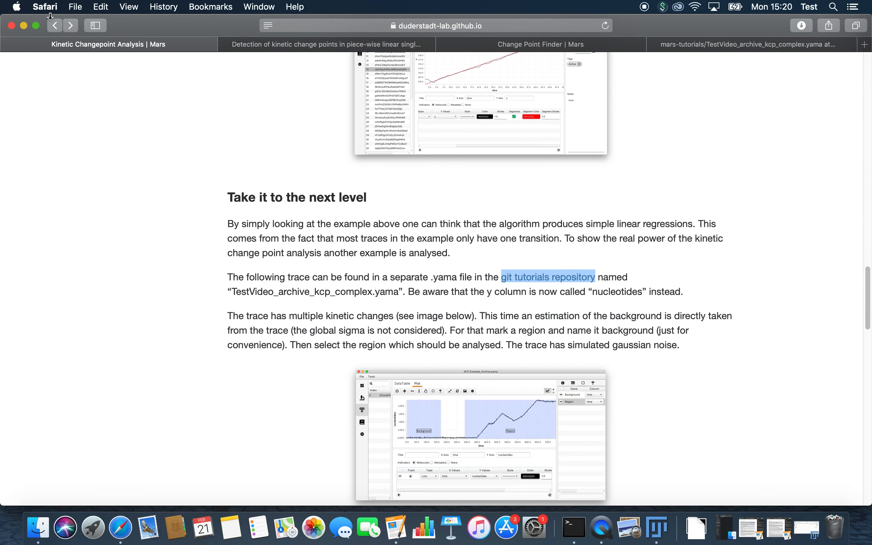
pyautogui.click(23, 25)
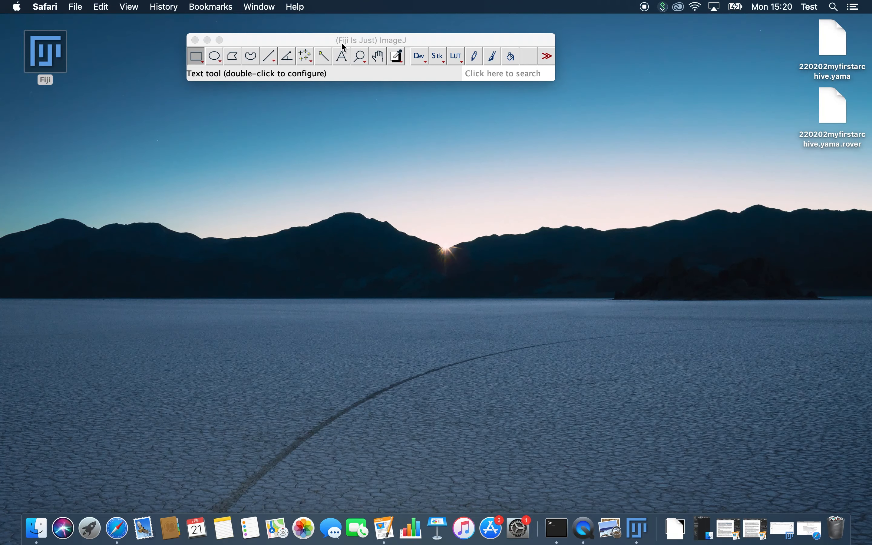
# - Open TestVideo_archive_kcp_complex.yama from Downloads via Plugins > Mars > Molecule > Open Archive
pyautogui.click(199, 6)
pyautogui.moveTo(241, 7)
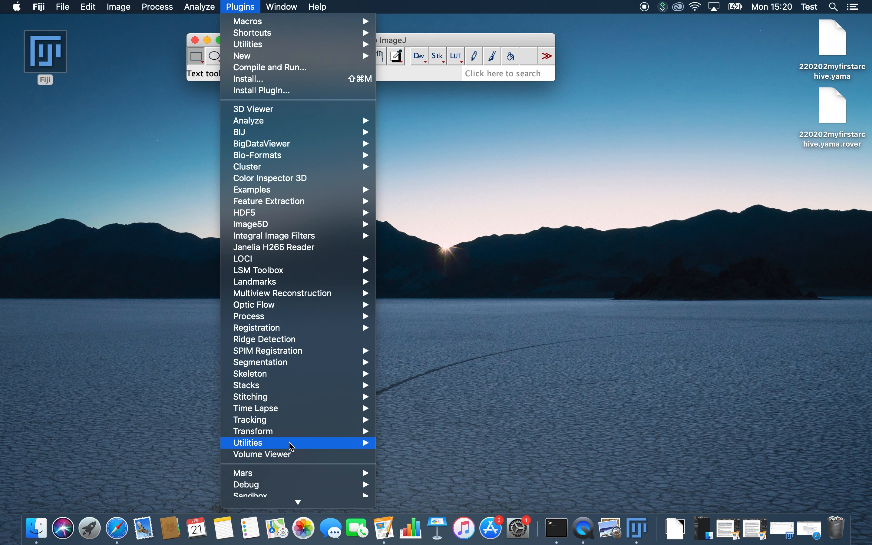
pyautogui.moveTo(291, 480)
pyautogui.moveTo(407, 466)
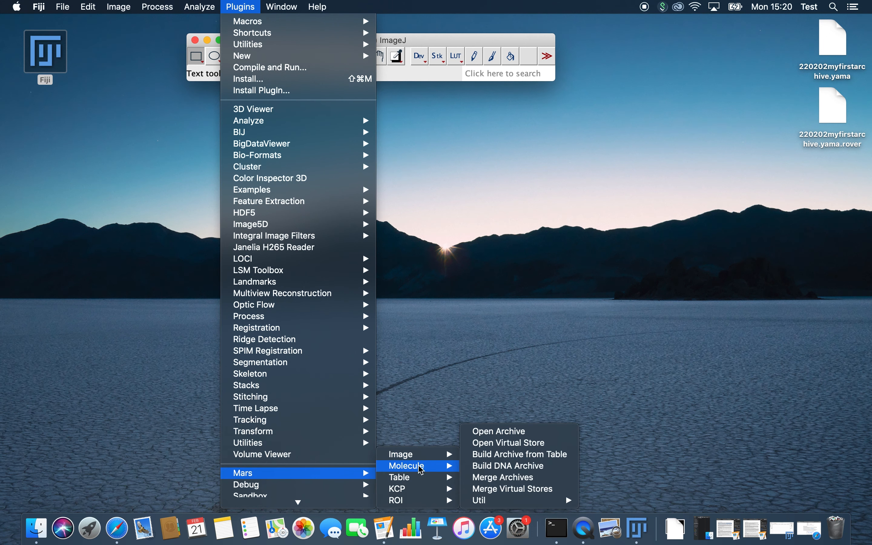
pyautogui.click(522, 435)
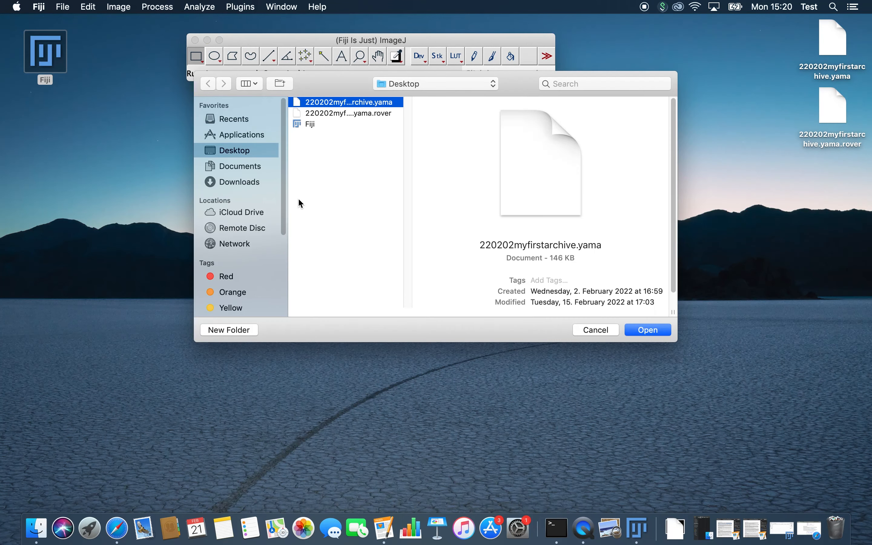
pyautogui.click(249, 180)
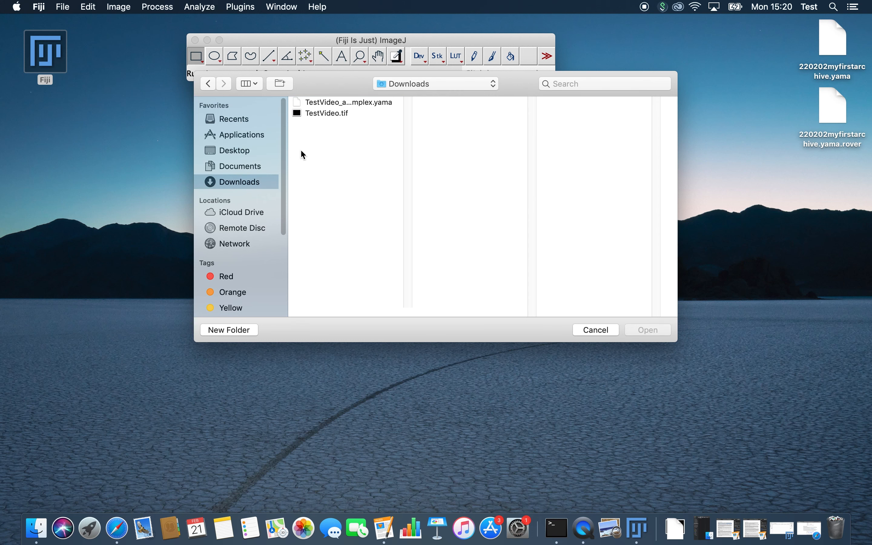
pyautogui.click(342, 103)
pyautogui.click(658, 328)
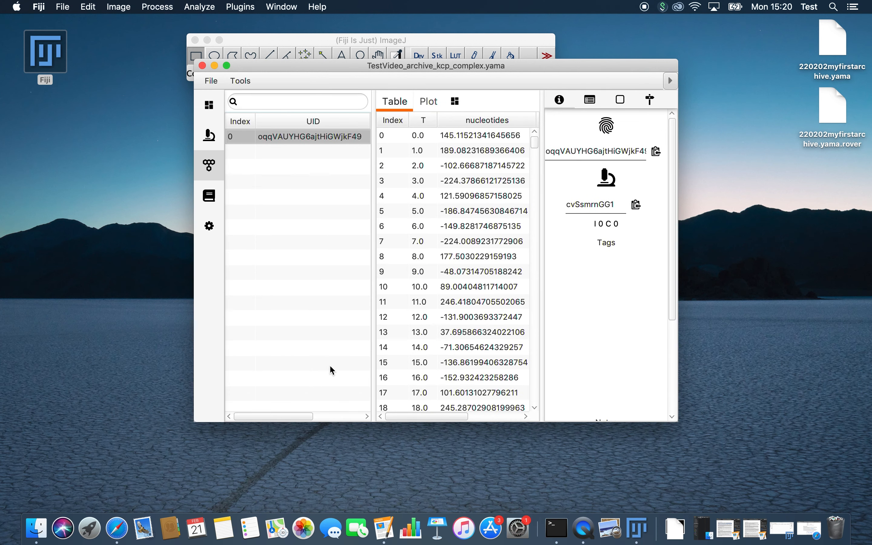
# - Make the archive window wider and taller, and show the Plot view with its settings panel
pyautogui.moveTo(193, 320); pyautogui.dragTo(5, 331)
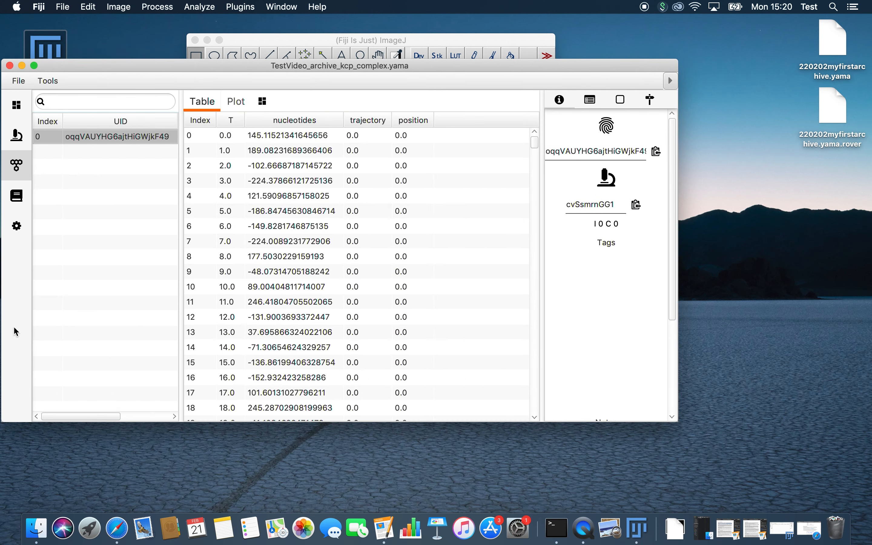
pyautogui.moveTo(681, 365); pyautogui.dragTo(841, 368)
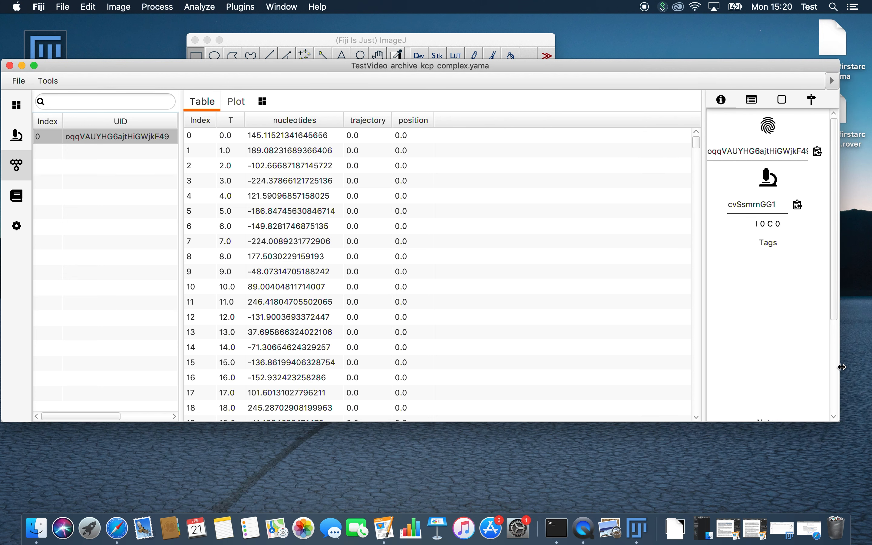
pyautogui.click(236, 102)
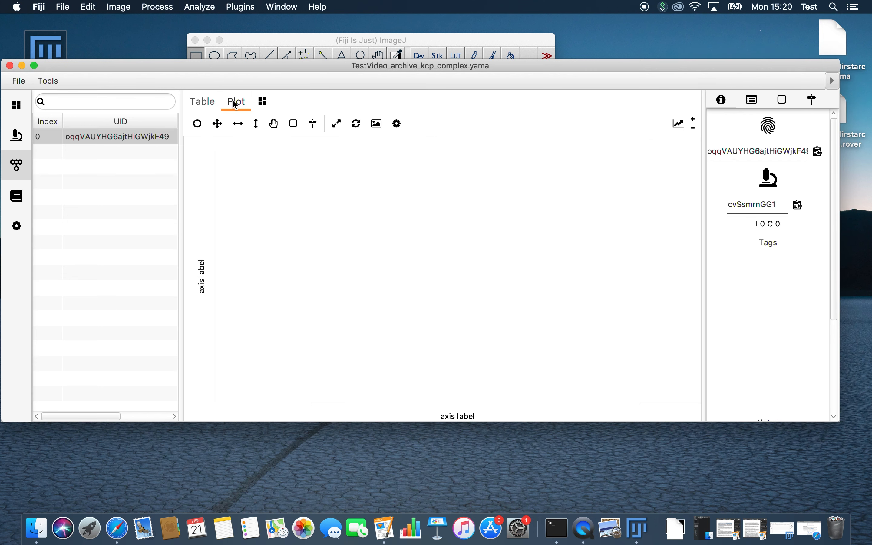
pyautogui.click(679, 124)
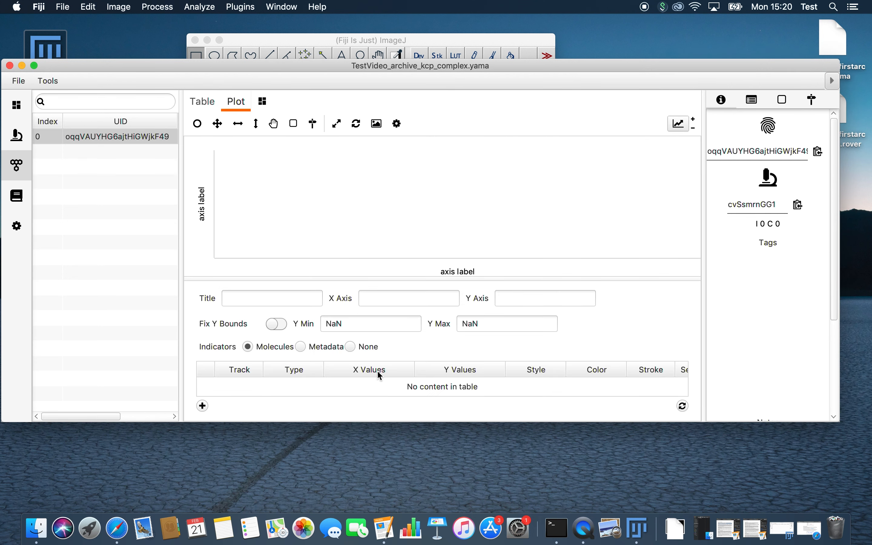
pyautogui.moveTo(500, 423); pyautogui.dragTo(501, 481)
# - Add a line track of nucleotides against T and refresh the plot
pyautogui.click(202, 465)
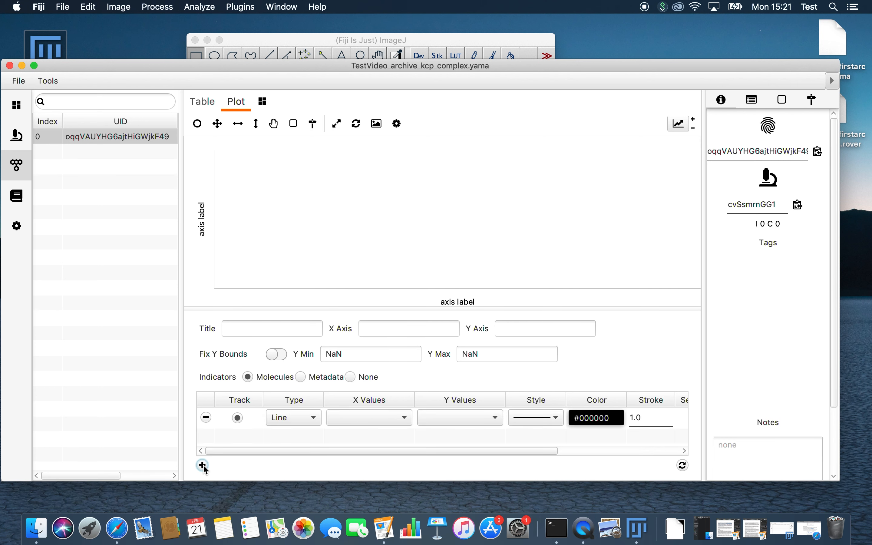
pyautogui.click(367, 418)
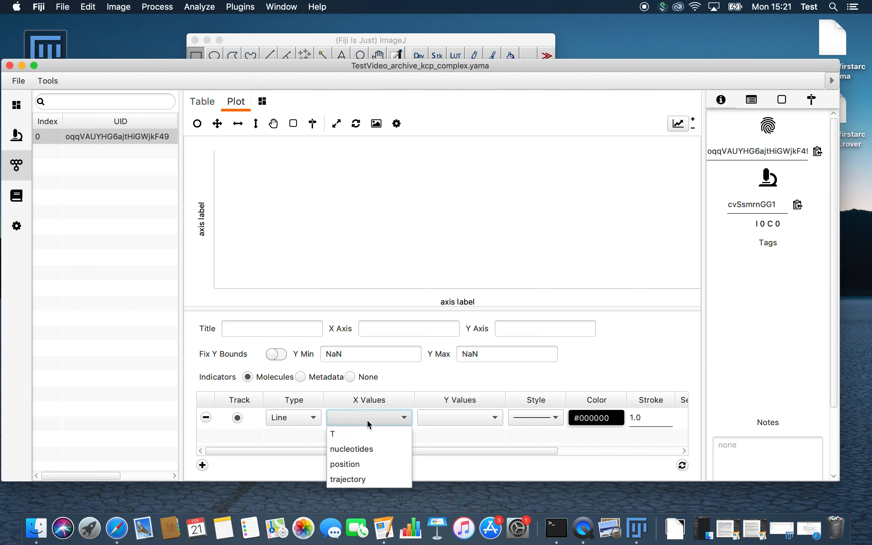
pyautogui.click(368, 437)
pyautogui.click(469, 417)
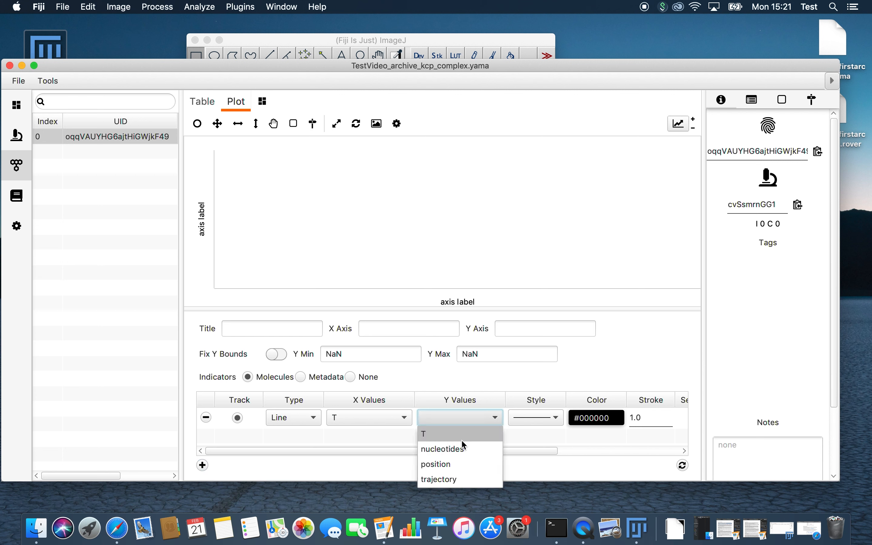
pyautogui.click(450, 450)
pyautogui.click(684, 466)
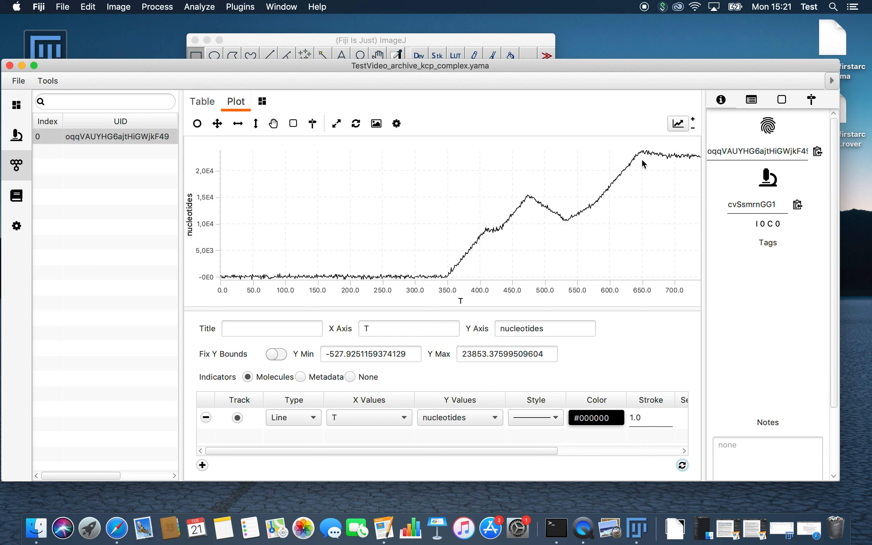
# - Mark the flat start of the trace, T 0–197, as a region named Background
pyautogui.click(294, 123)
pyautogui.moveTo(349, 276); pyautogui.dragTo(171, 222)
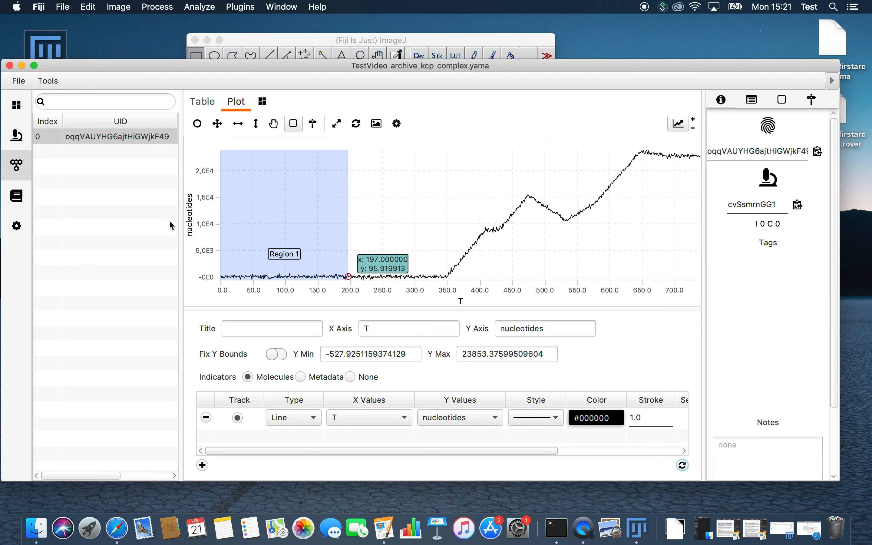
pyautogui.click(753, 101)
pyautogui.click(777, 104)
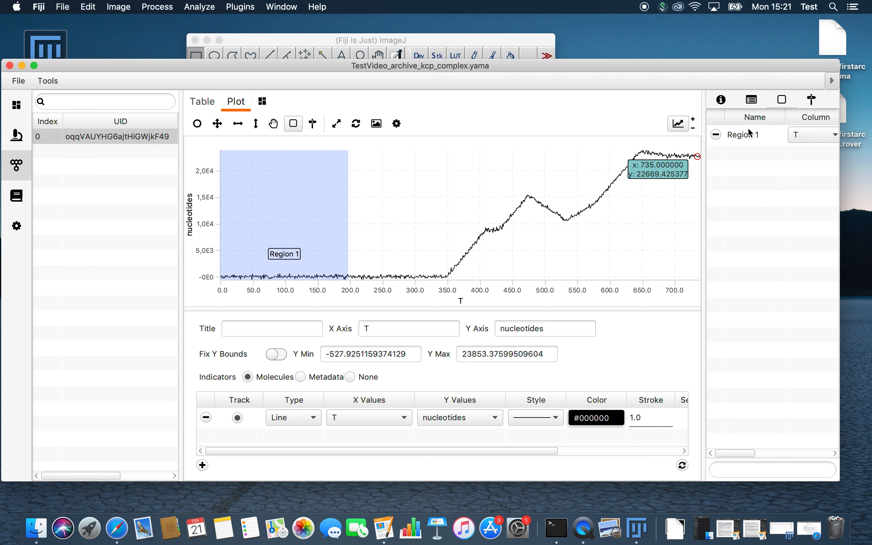
pyautogui.click(748, 140)
pyautogui.click(773, 135)
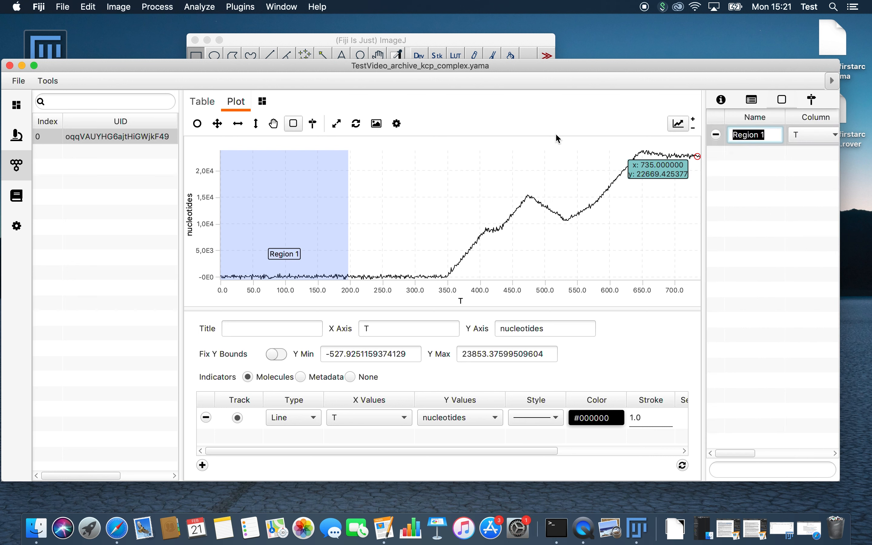
pyautogui.write('Background')
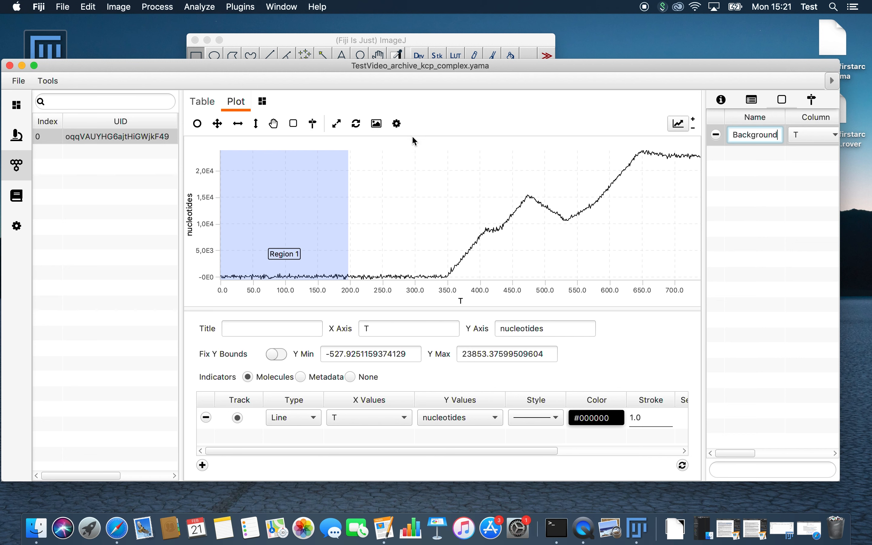
# - Mark T 326 to the end as a second region and name the regions Background and Region
pyautogui.click(296, 129)
pyautogui.moveTo(432, 197); pyautogui.dragTo(797, 178)
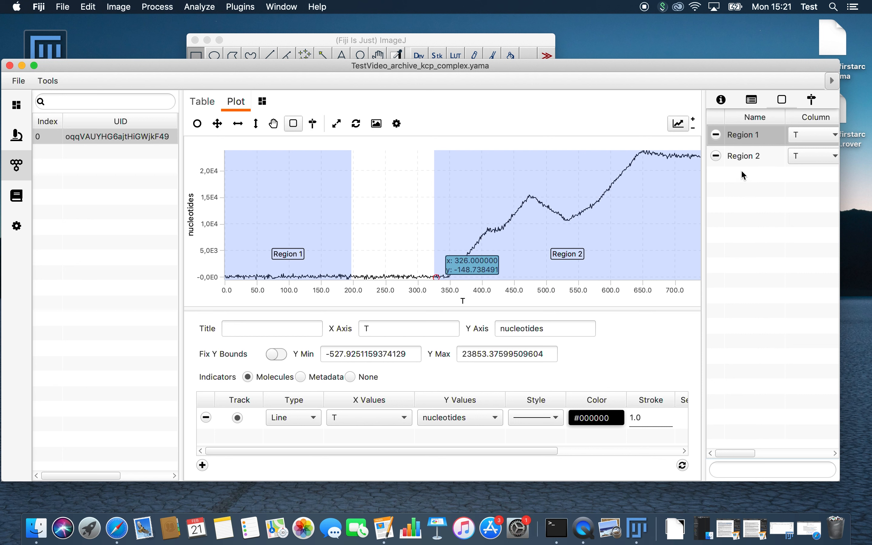
pyautogui.doubleClick(749, 135)
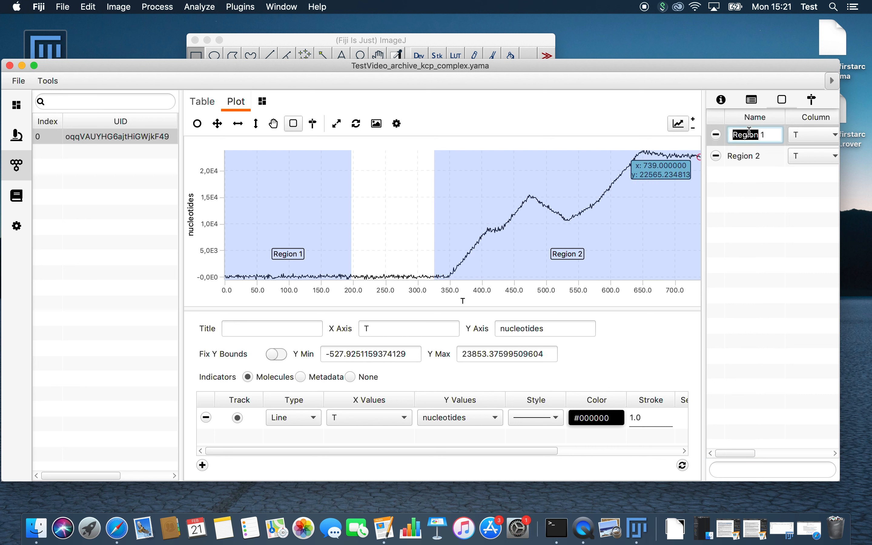
pyautogui.write('Ba')
pyautogui.press('Return')
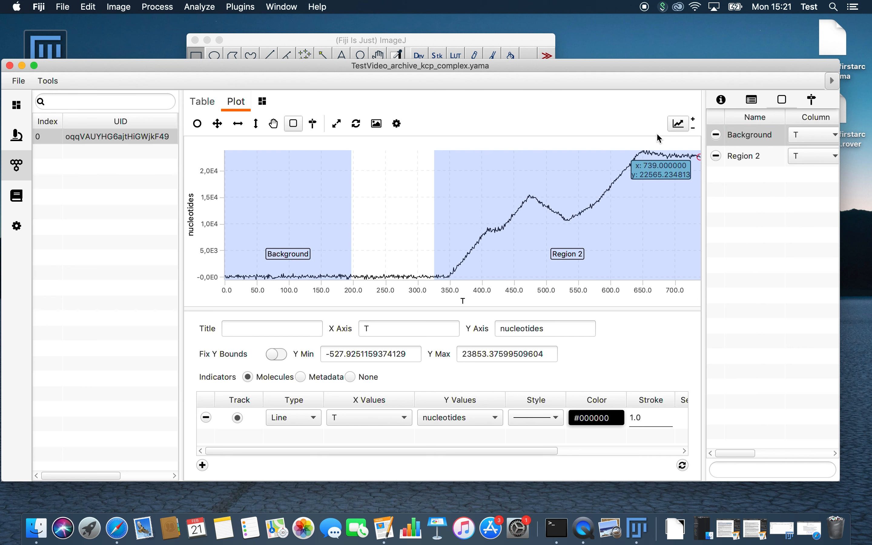
pyautogui.doubleClick(752, 155)
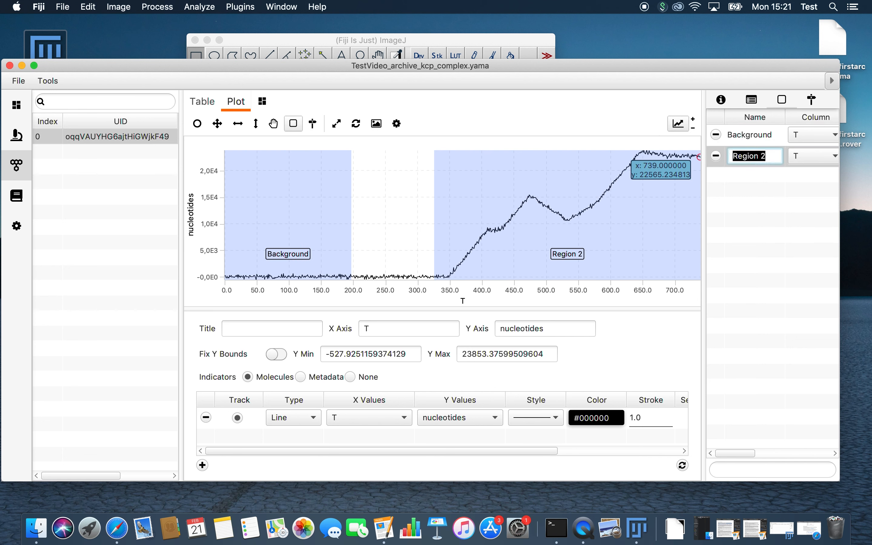
pyautogui.write('Ac')
pyautogui.press('Return')
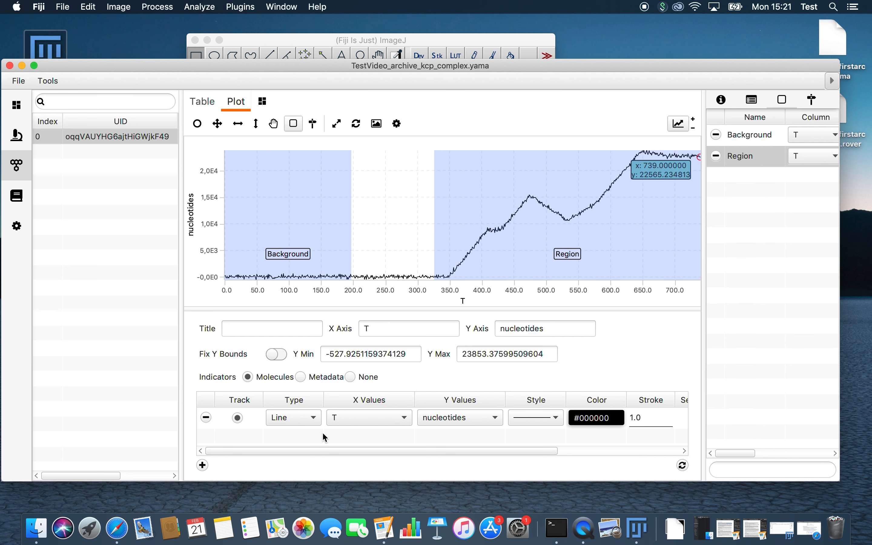
pyautogui.click(118, 528)
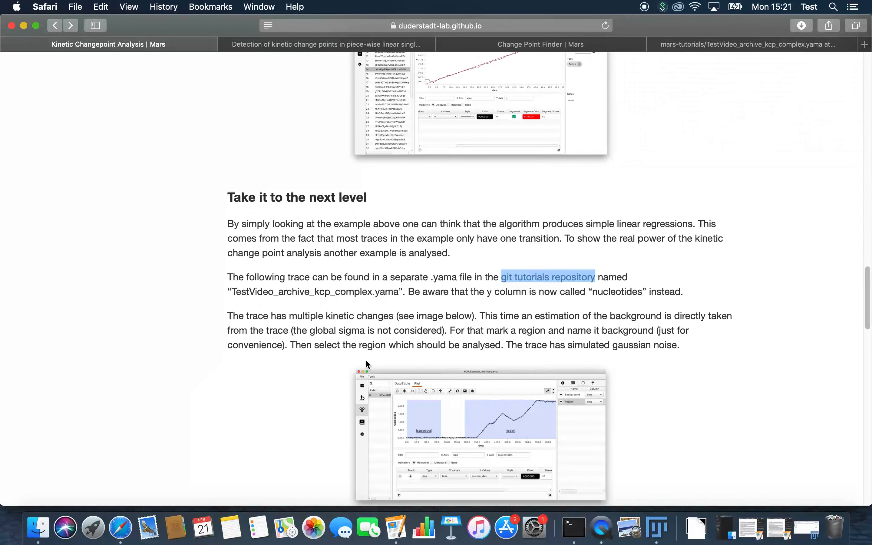
# - Scroll the tutorial down to the complex example's Change Point Finder settings screenshot
pyautogui.scroll(-5, 366, 362)
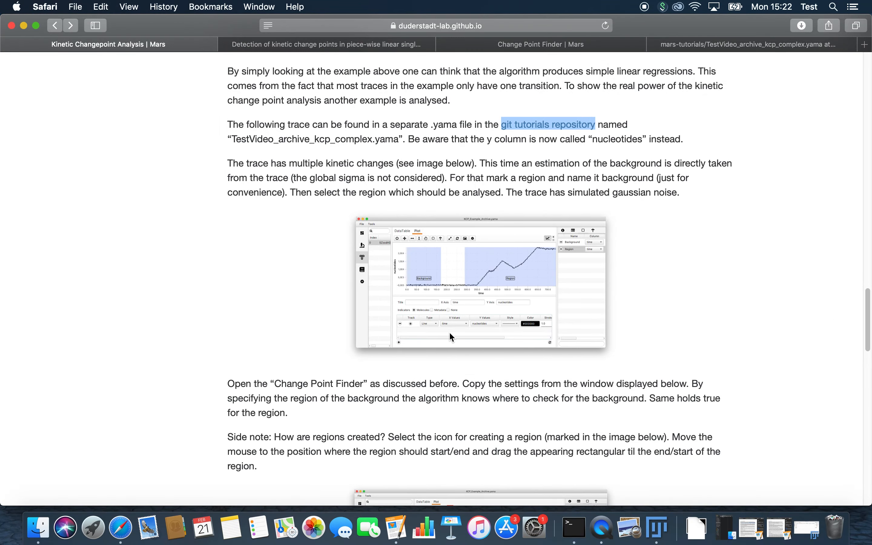
pyautogui.scroll(-7, 509, 420)
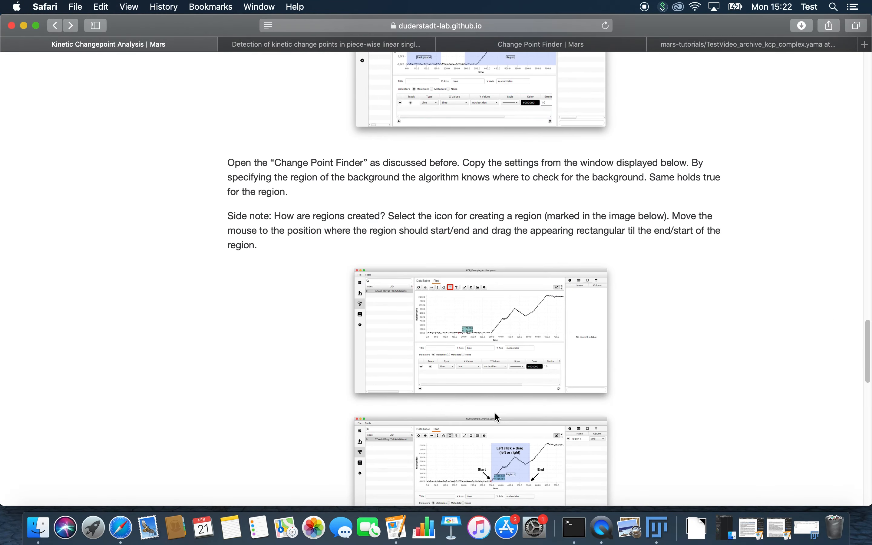
pyautogui.scroll(-4, 453, 401)
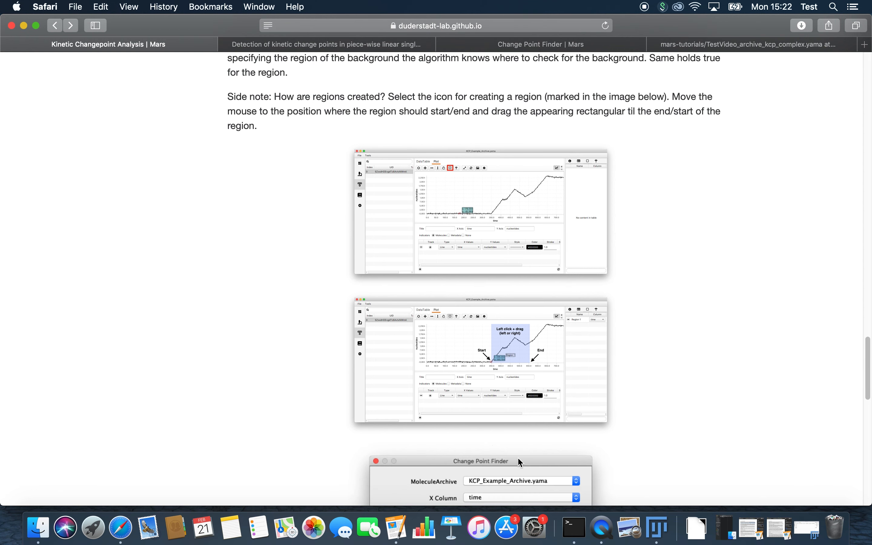
pyautogui.scroll(-10, 556, 353)
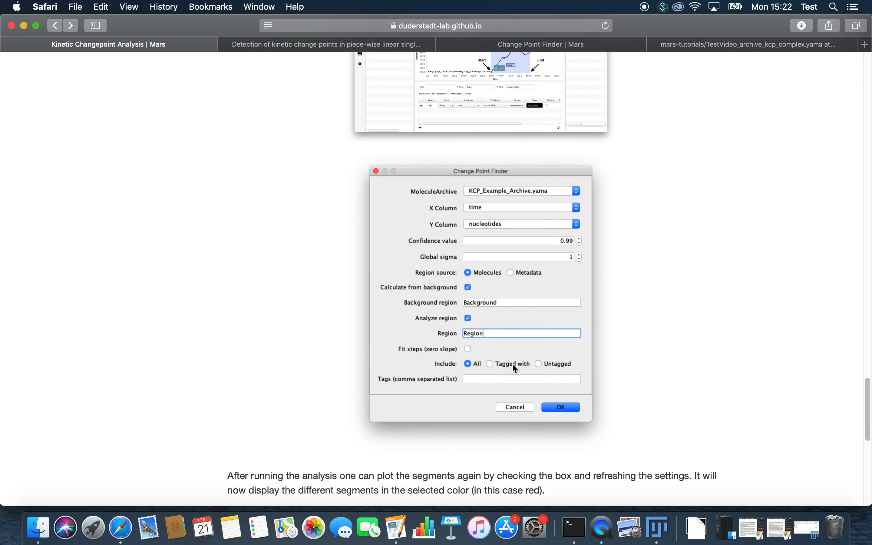
# - Launch the Change Point Finder beside the tutorial and select TestVideo_archive_kcp_complex.yama
pyautogui.click(663, 533)
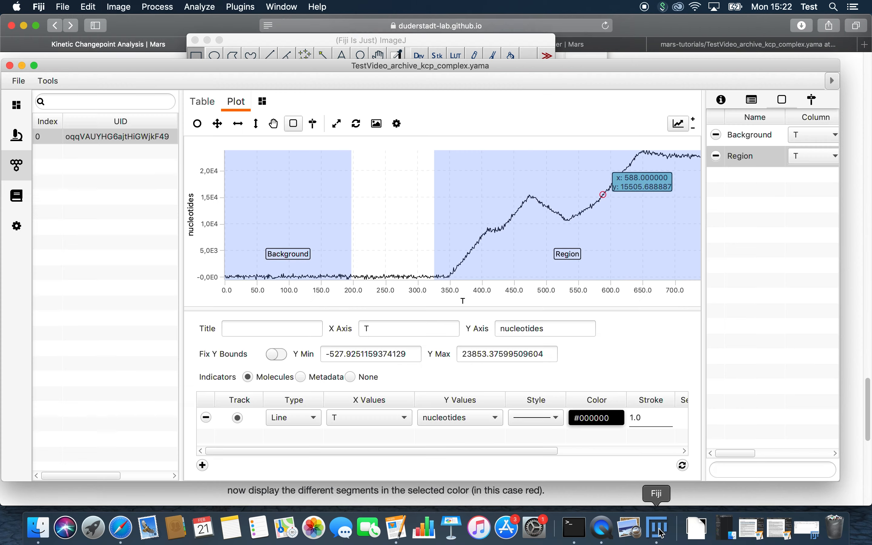
pyautogui.click(241, 7)
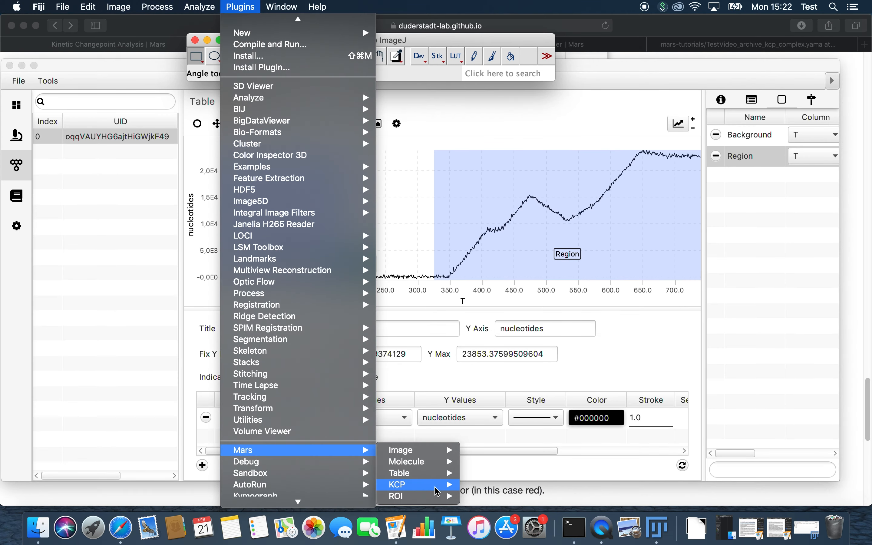
pyautogui.moveTo(425, 487)
pyautogui.click(519, 479)
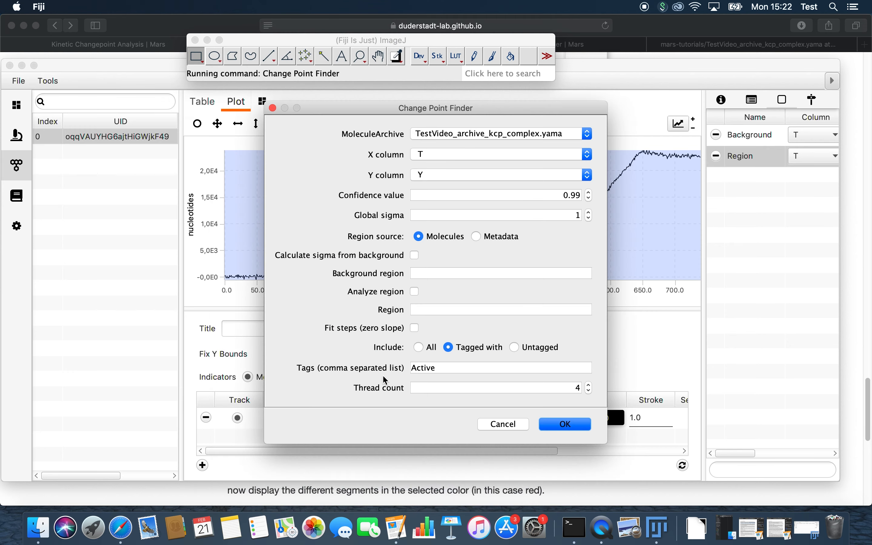
pyautogui.click(23, 66)
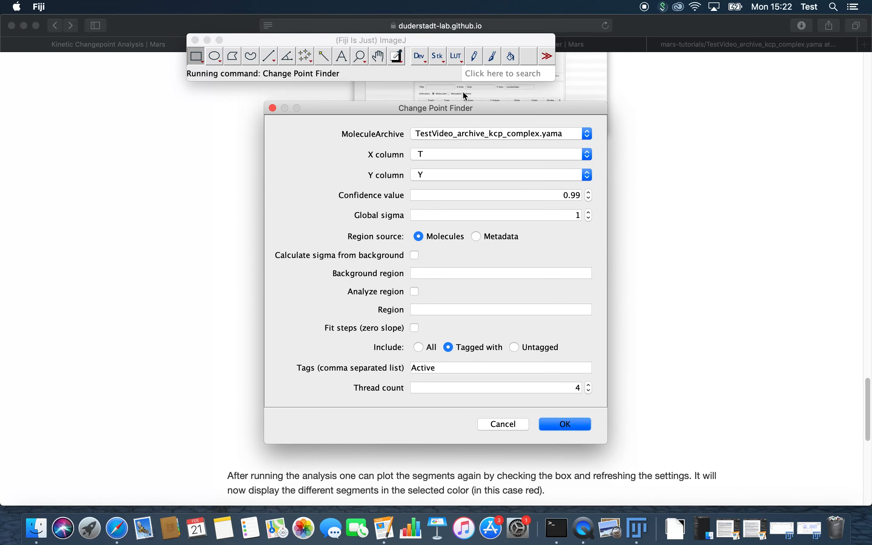
pyautogui.moveTo(484, 110); pyautogui.dragTo(228, 121)
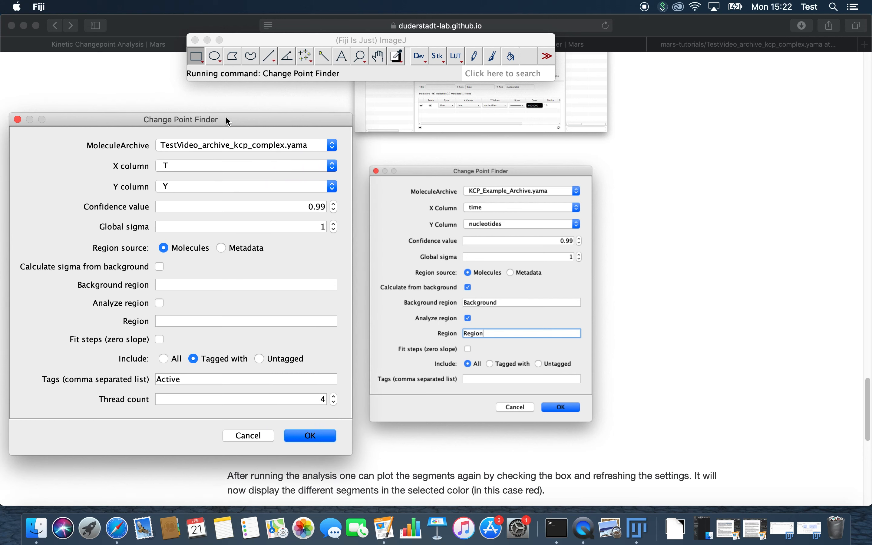
pyautogui.click(246, 138)
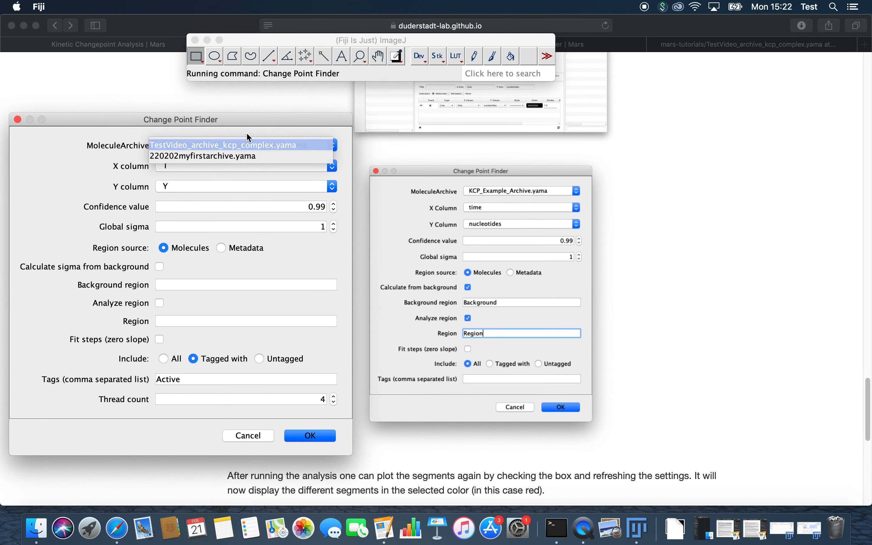
pyautogui.click(287, 145)
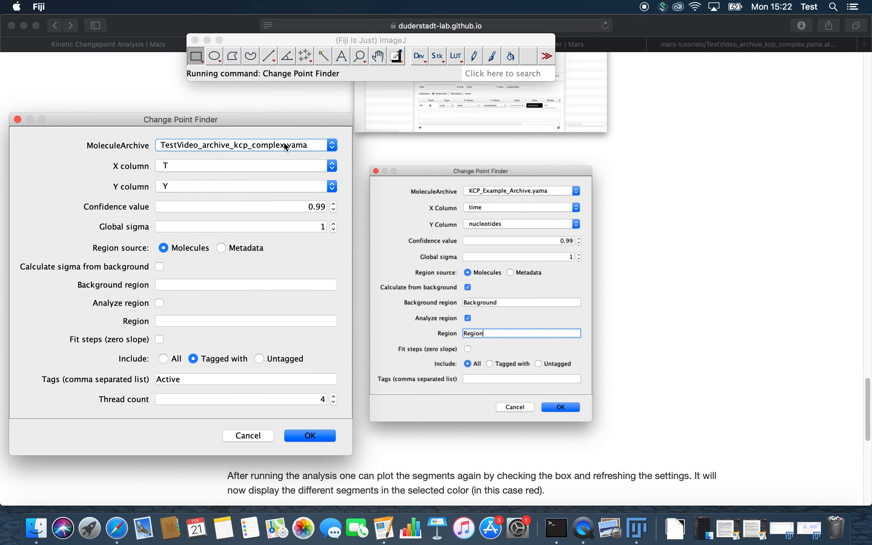
# - Set the X column to T and the Y column to nucleotides
pyautogui.click(271, 163)
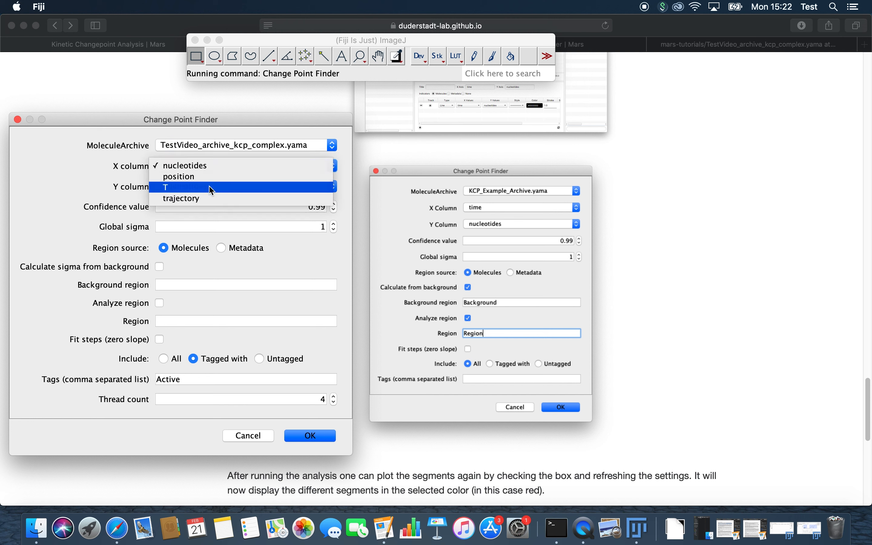
pyautogui.click(209, 186)
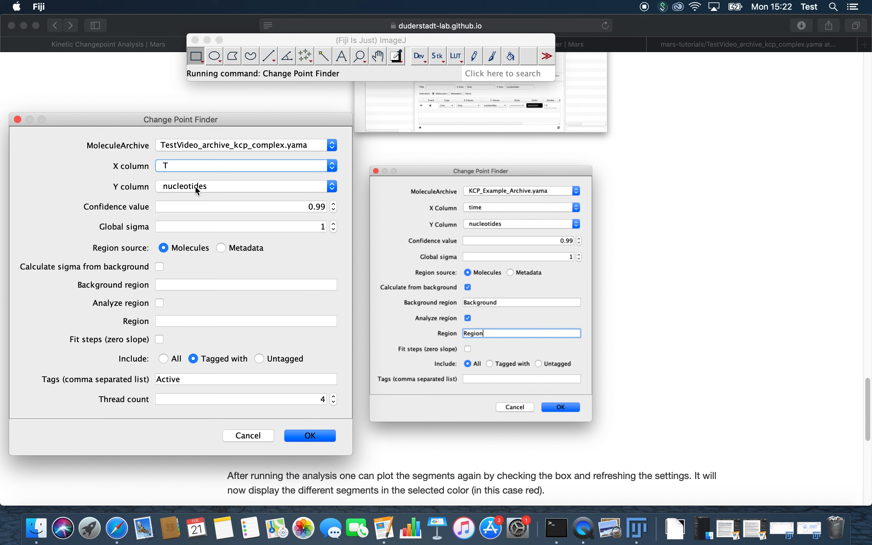
pyautogui.click(196, 187)
pyautogui.click(202, 188)
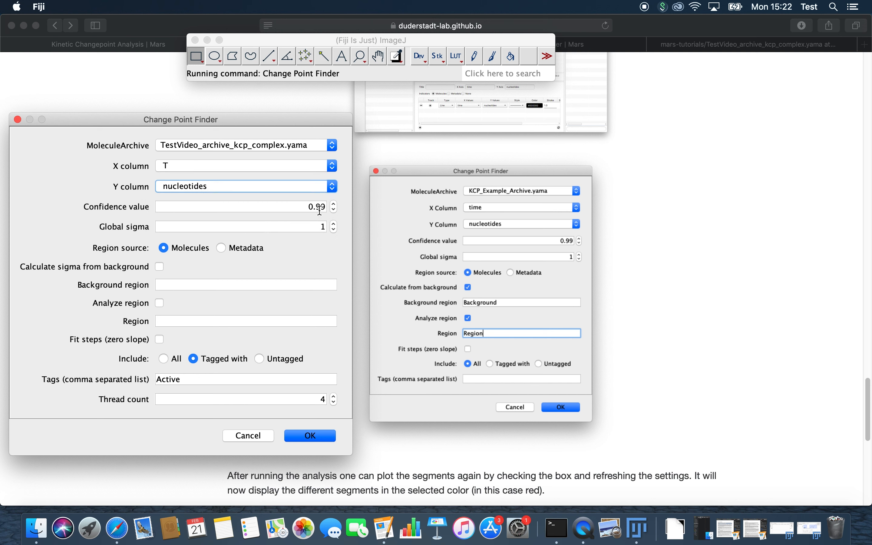
# - Estimate sigma from Background, analyse Region, include all molecules, and run the finder
pyautogui.click(160, 267)
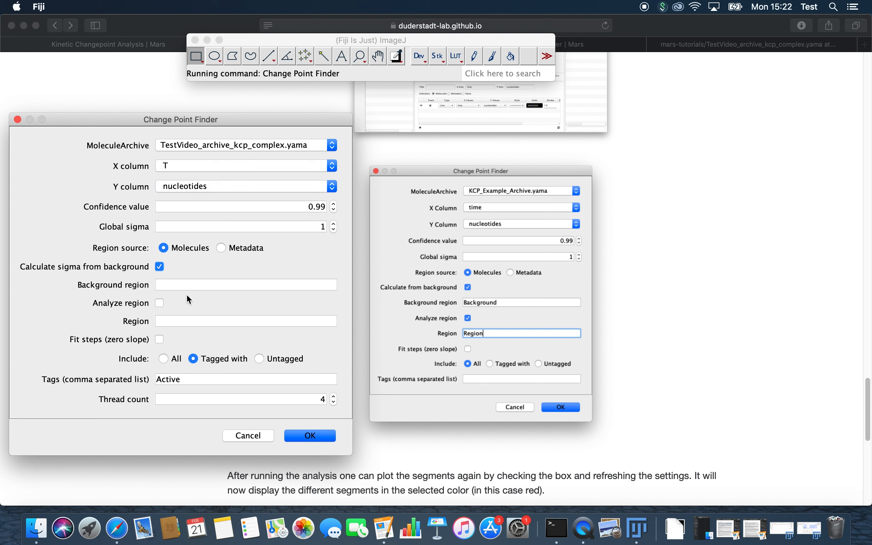
pyautogui.click(200, 288)
pyautogui.write('Back')
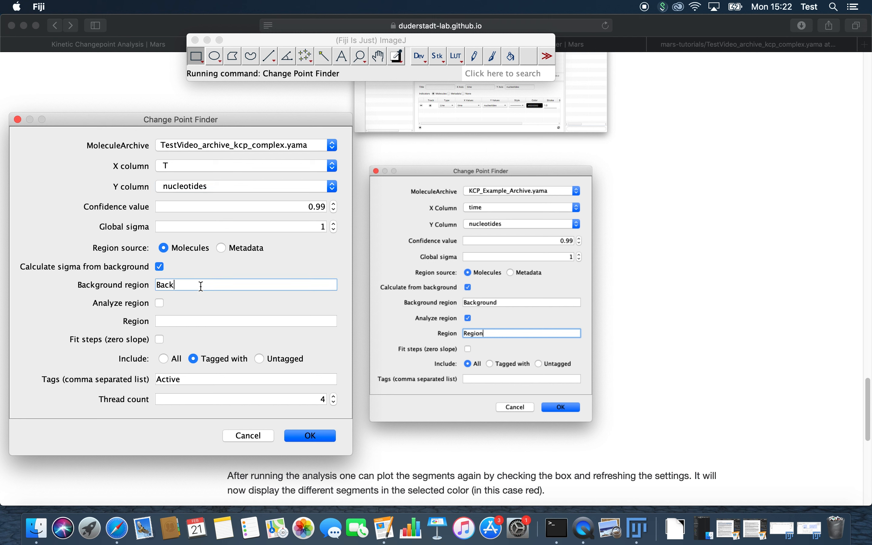
pyautogui.write('ground')
pyautogui.click(160, 303)
pyautogui.click(181, 321)
pyautogui.write('Region')
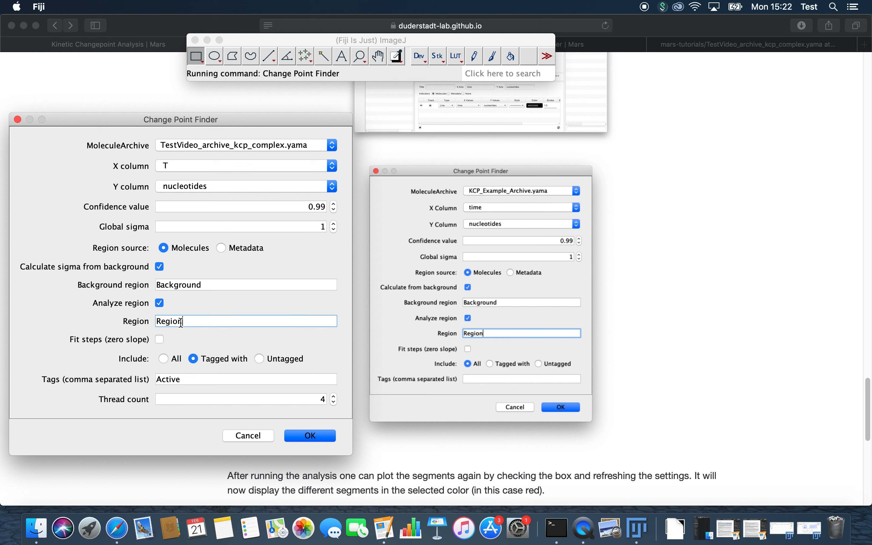
pyautogui.click(169, 359)
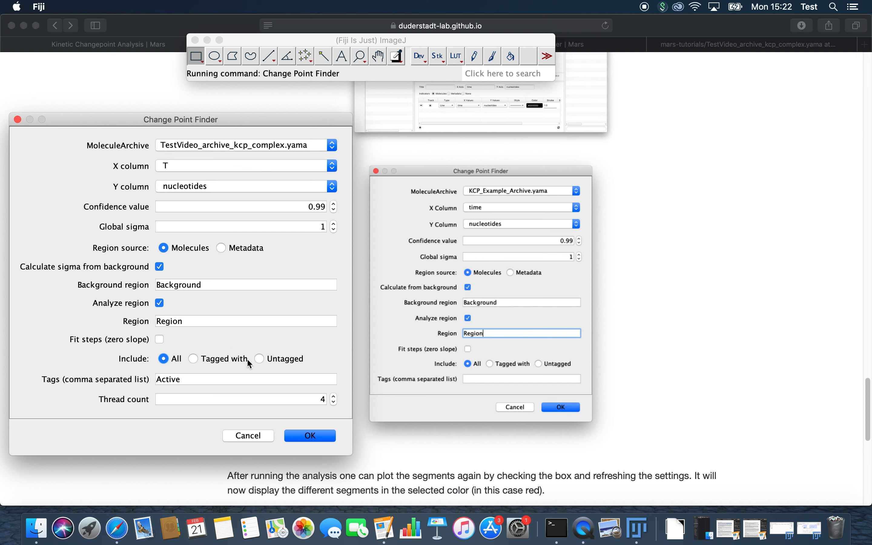
pyautogui.click(325, 432)
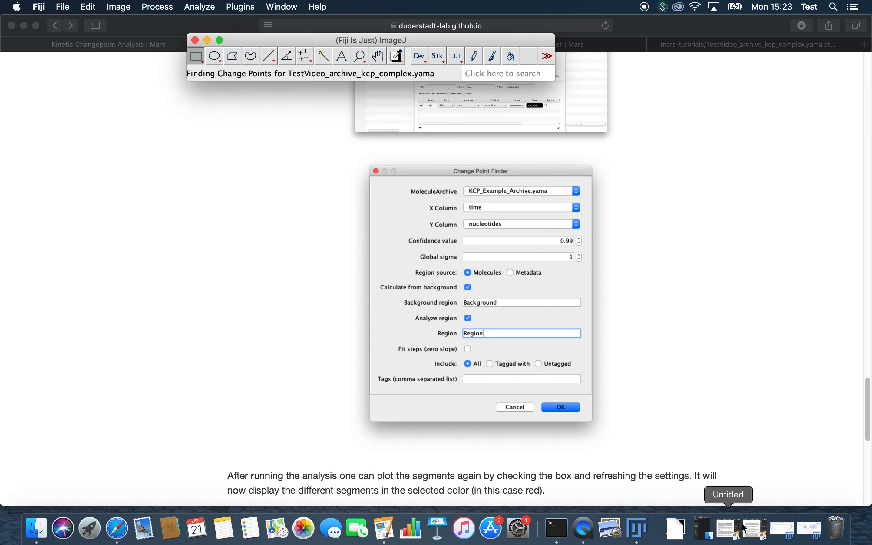
pyautogui.click(807, 528)
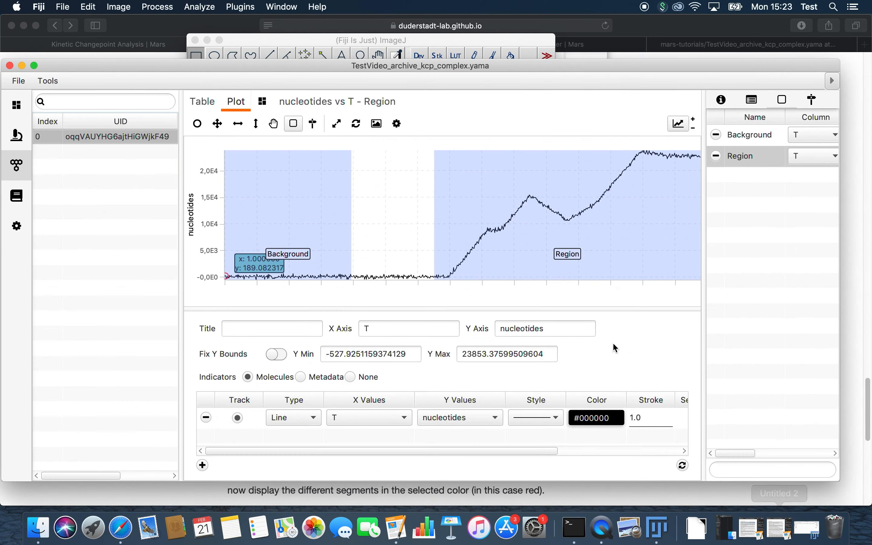
# - Overlay the fitted segments in red and view the 9-segment nucleotides vs T - Region table
pyautogui.moveTo(514, 451); pyautogui.dragTo(634, 449)
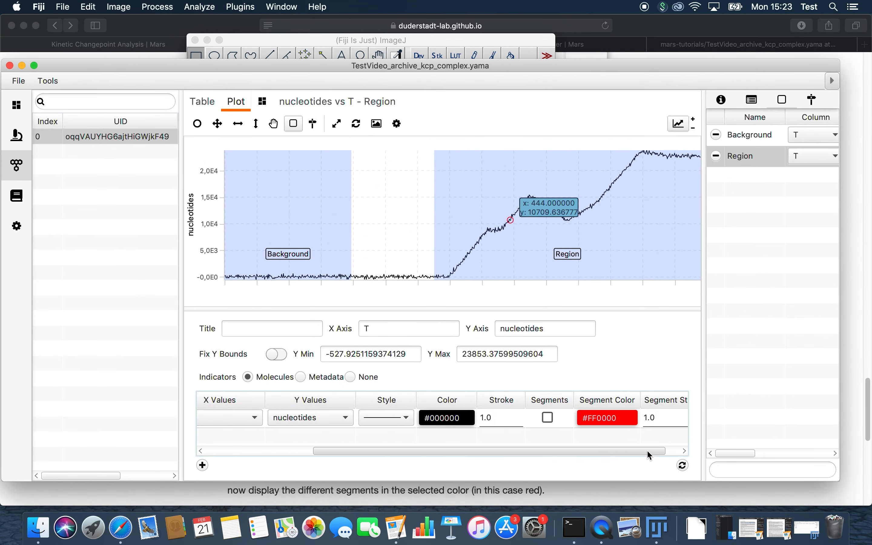
pyautogui.click(528, 417)
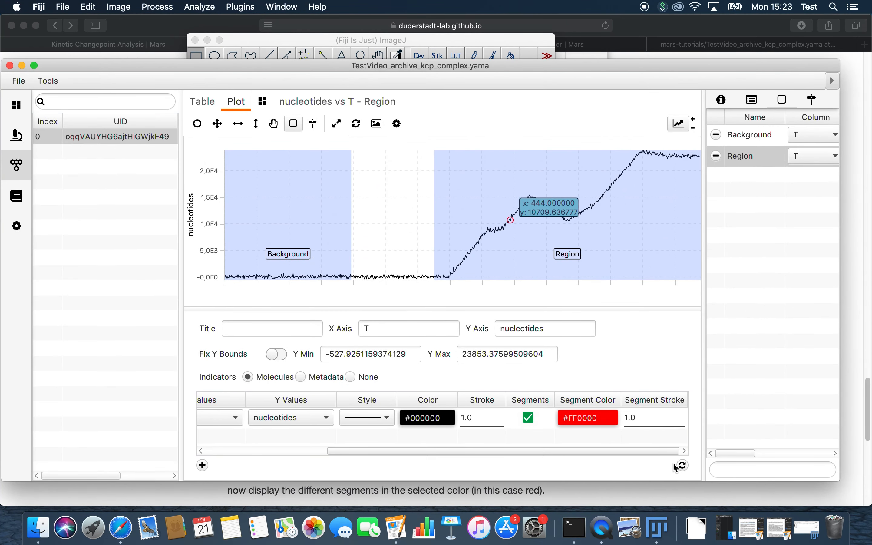
pyautogui.click(684, 466)
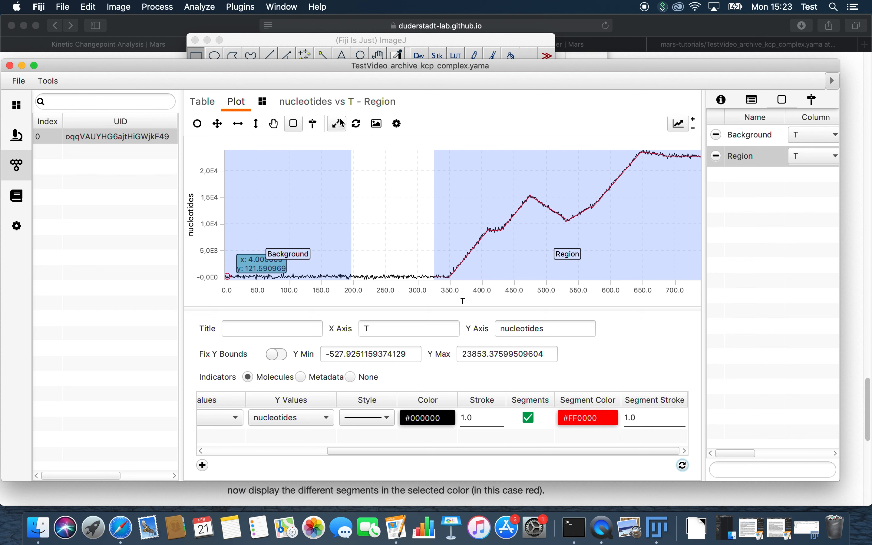
pyautogui.click(282, 103)
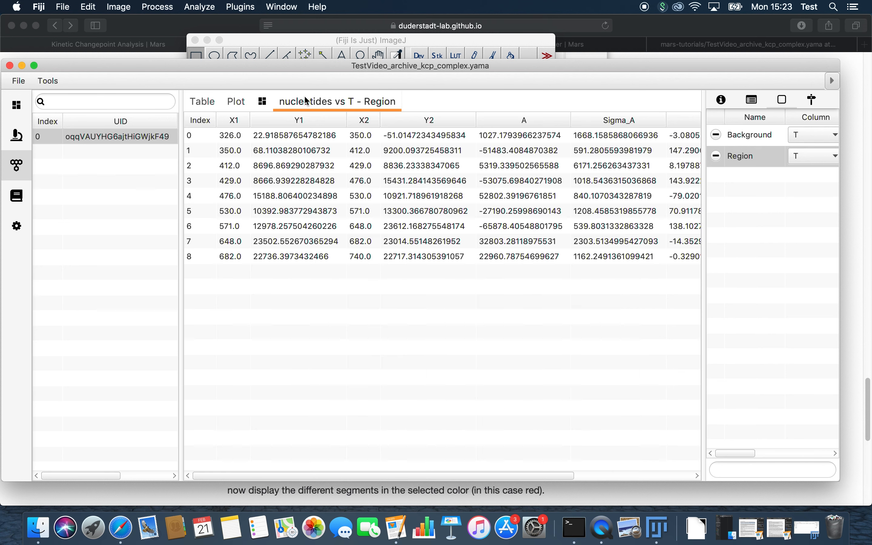